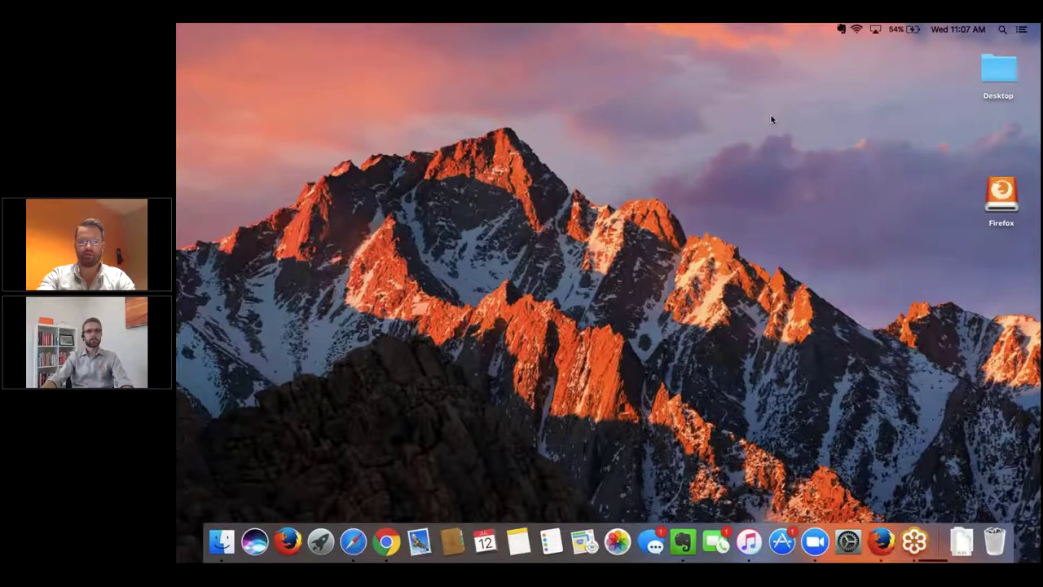
- Switch to the browser and display the Firepoint Lead Distribution rules from their start
key("super+Tab")
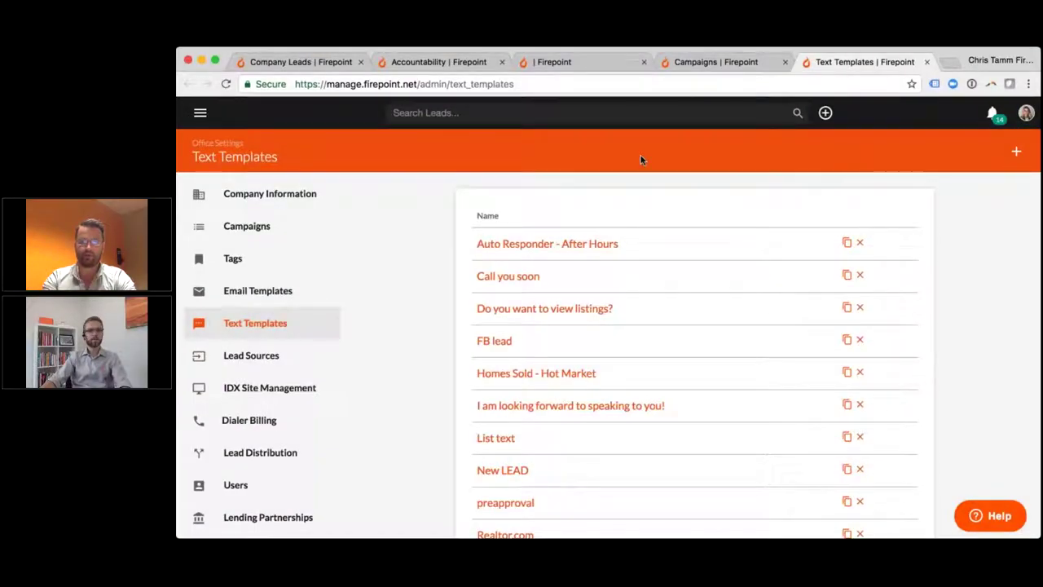
left_click(289, 62)
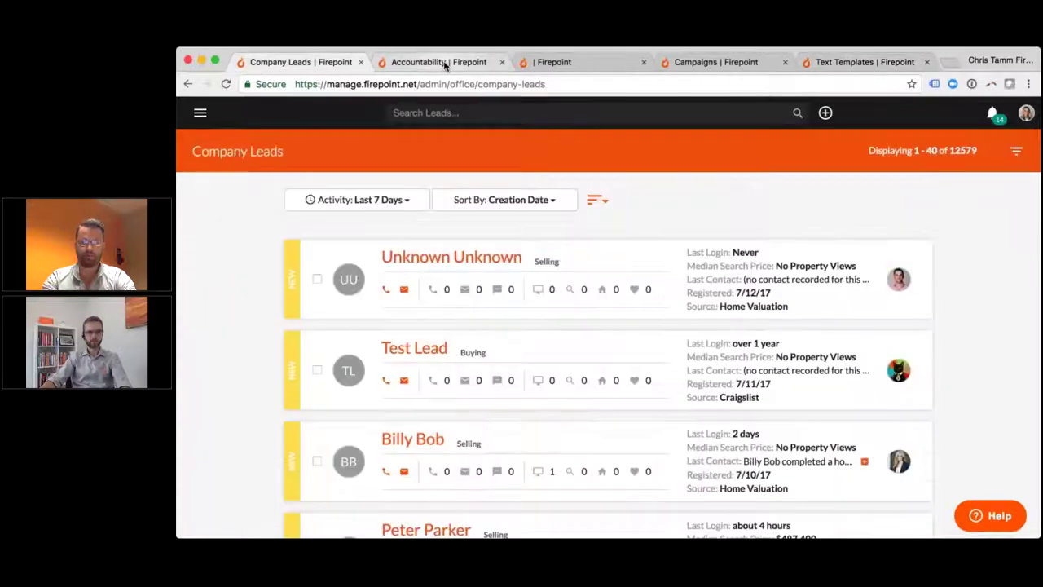
left_click(592, 65)
scroll(556, 353, "up", 8)
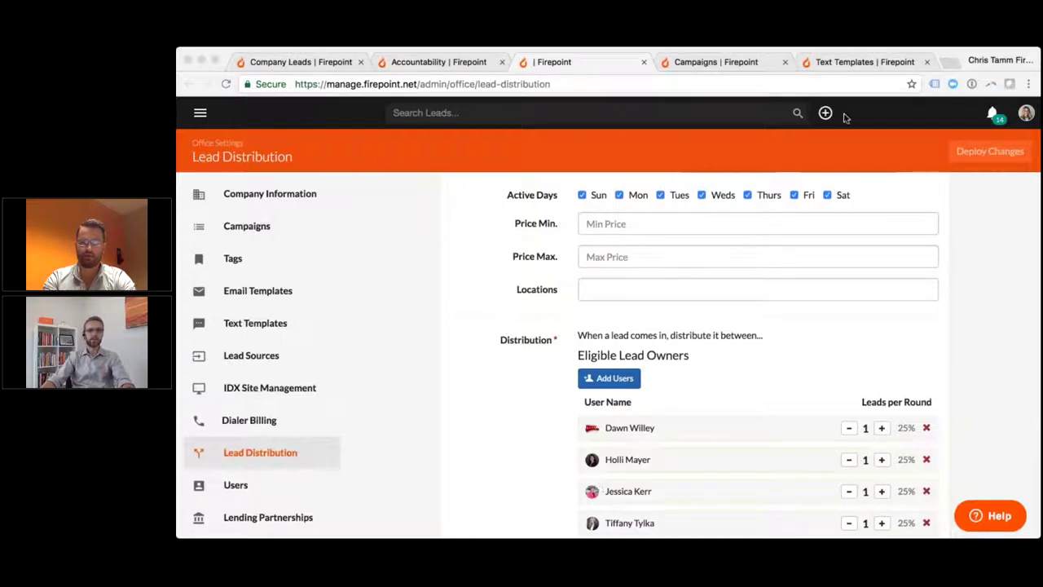
scroll(513, 288, "up", 10)
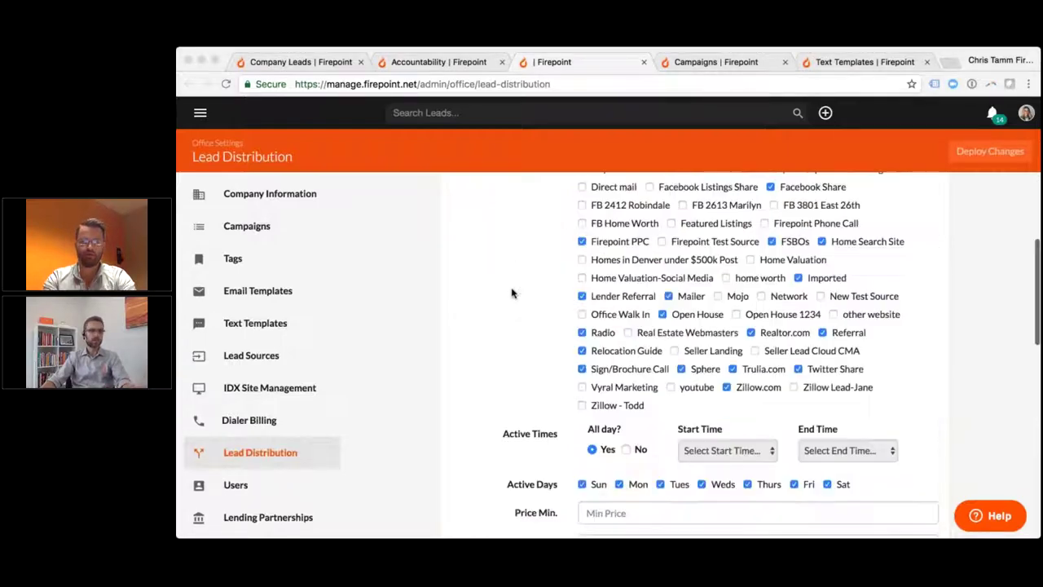
scroll(529, 292, "up", 3)
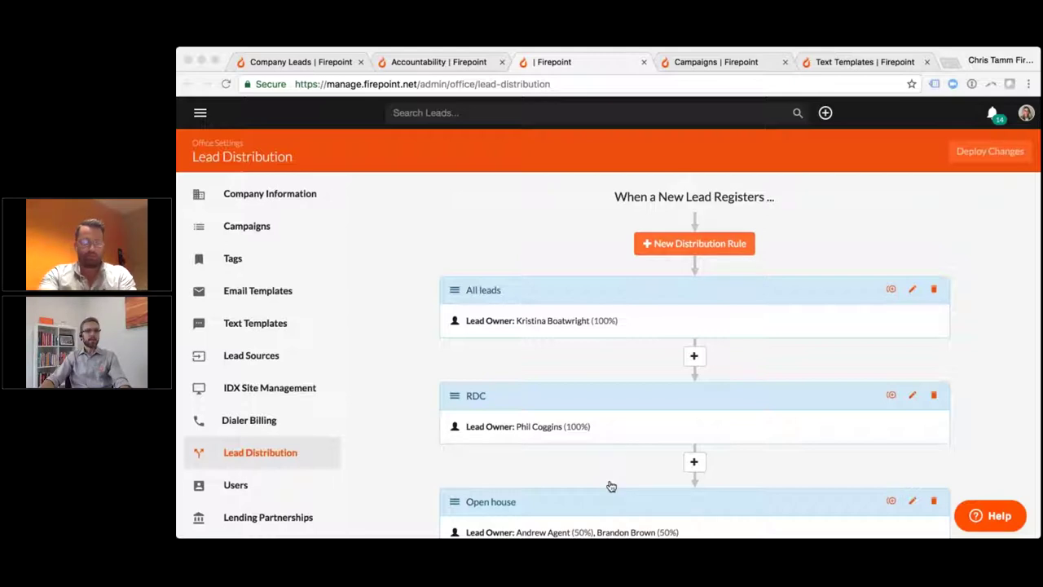
- Replace the title of the expanded distribution rule below Open house with a different agent's first name
left_click(611, 484)
scroll(615, 361, "down", 3)
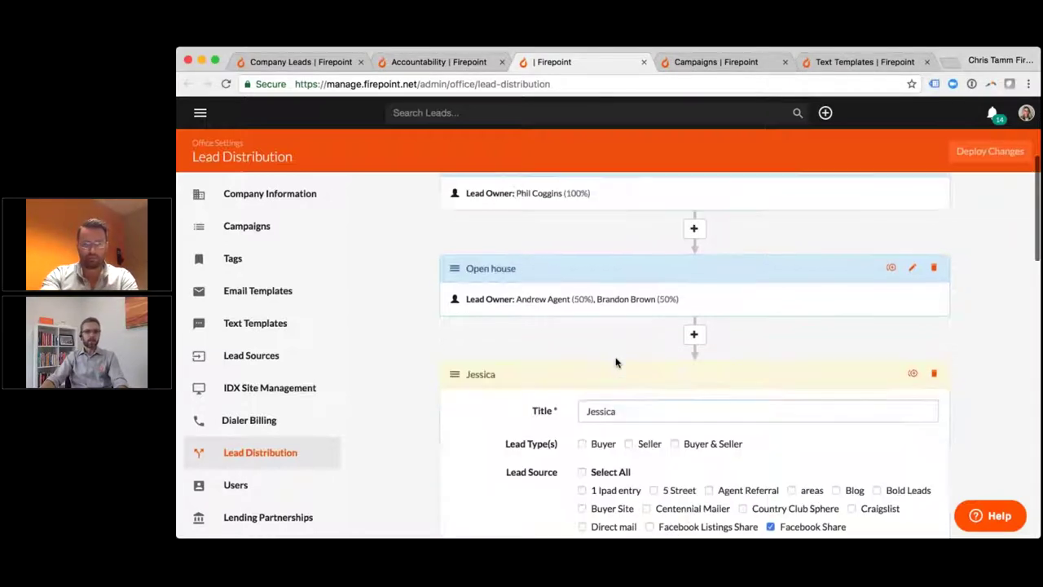
scroll(805, 389, "down", 2)
left_click_drag(623, 326, 573, 319)
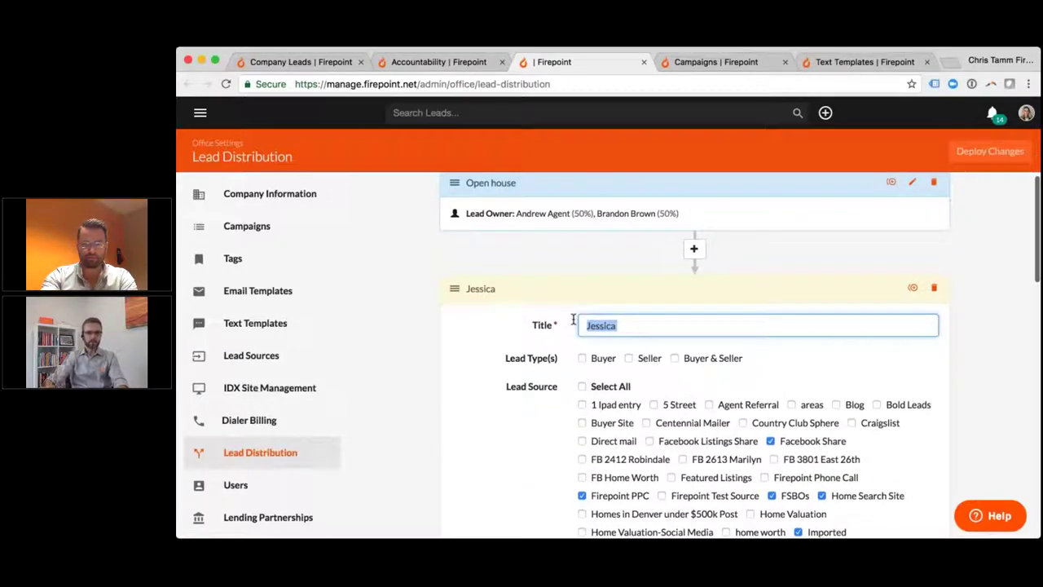
type("John")
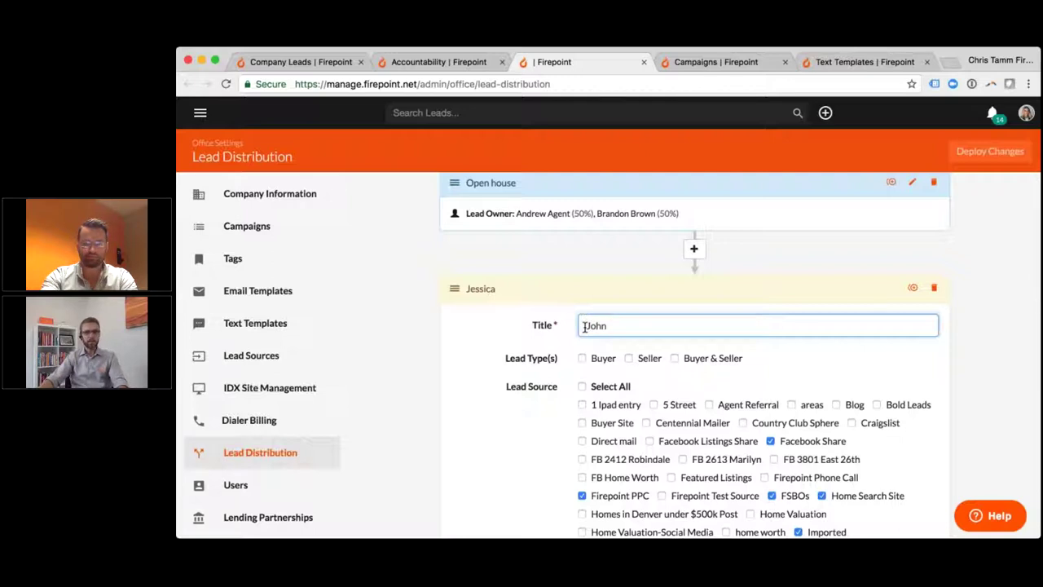
- Add Highlands Ranch (CO) and New Castle (CO) as the rule's locations
scroll(859, 461, "down", 2)
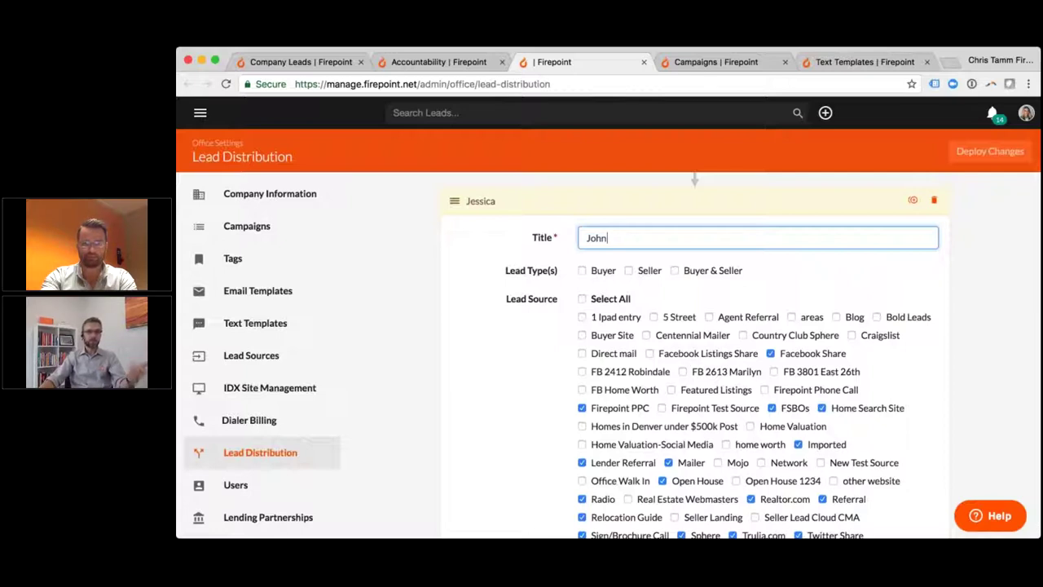
scroll(694, 365, "down", 1)
scroll(651, 358, "down", 5)
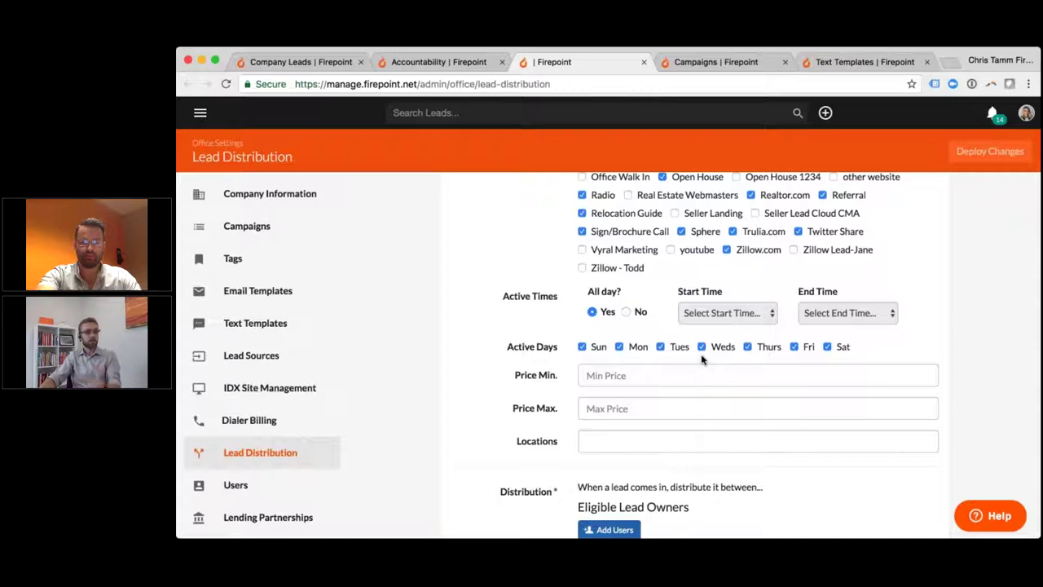
left_click(638, 440)
type("high")
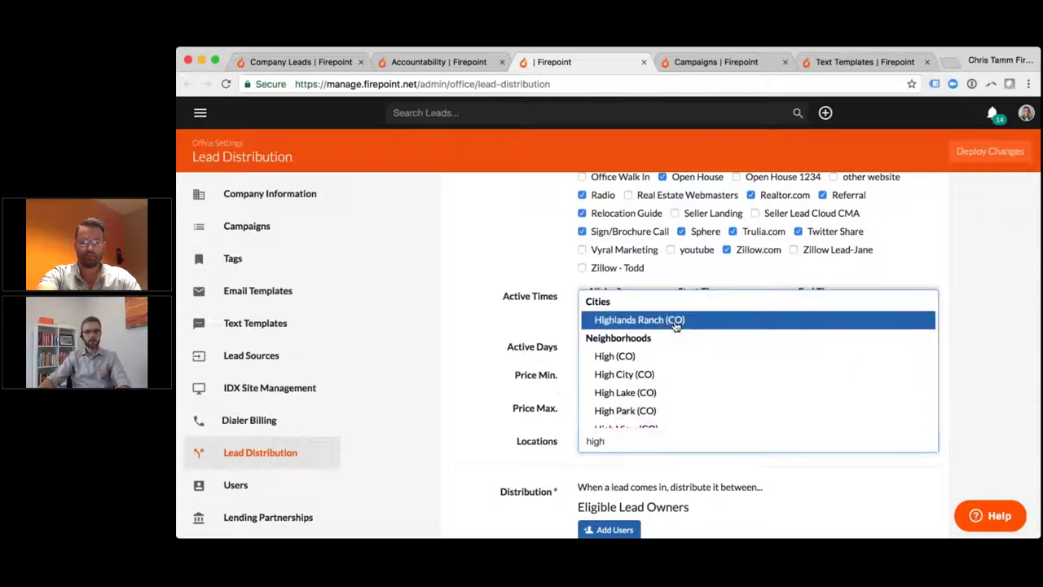
left_click(675, 320)
type("cas")
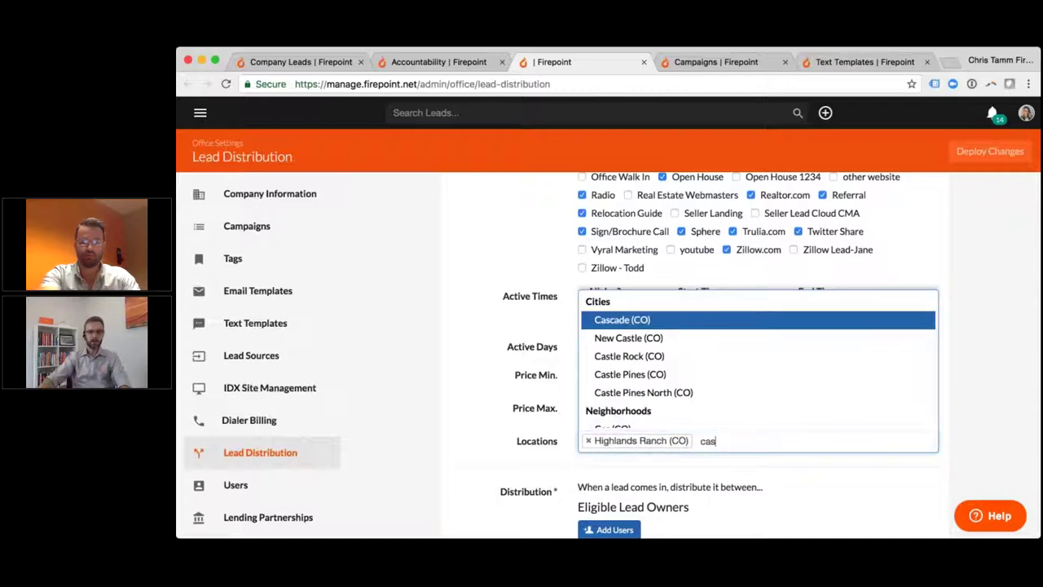
left_click(643, 339)
- Set the rule's maximum price to 1,000,000 and exclude Wednesday and Thursday from its active days
left_click(624, 409)
type("100,0000")
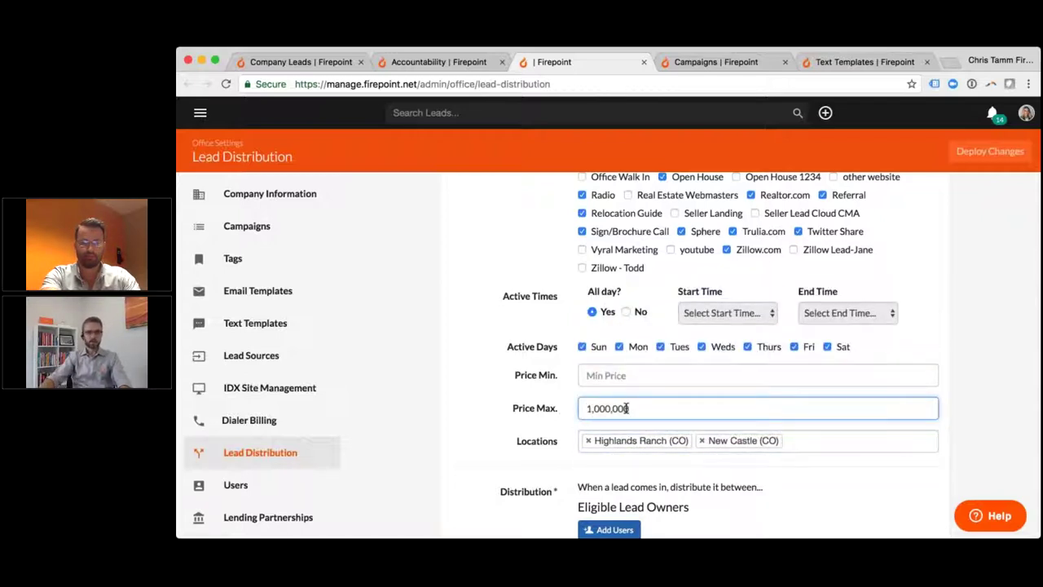
left_click(702, 346)
left_click(747, 348)
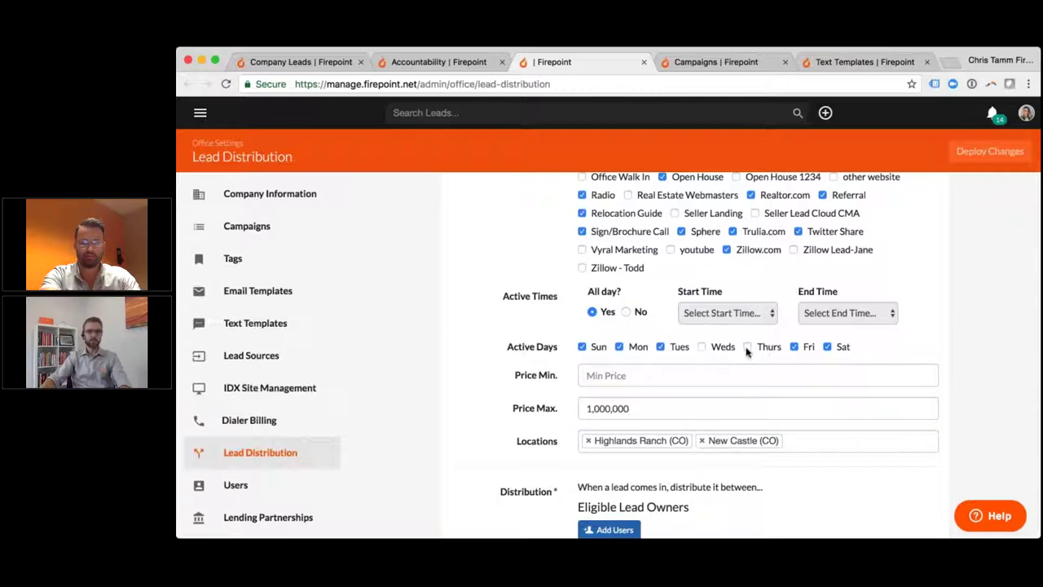
- Set the leads per round to 4 for the first eligible lead owner and 3 for the third
scroll(747, 352, "down", 3)
left_click(880, 369)
left_click(881, 369)
left_click(880, 369)
left_click(881, 432)
left_click(881, 431)
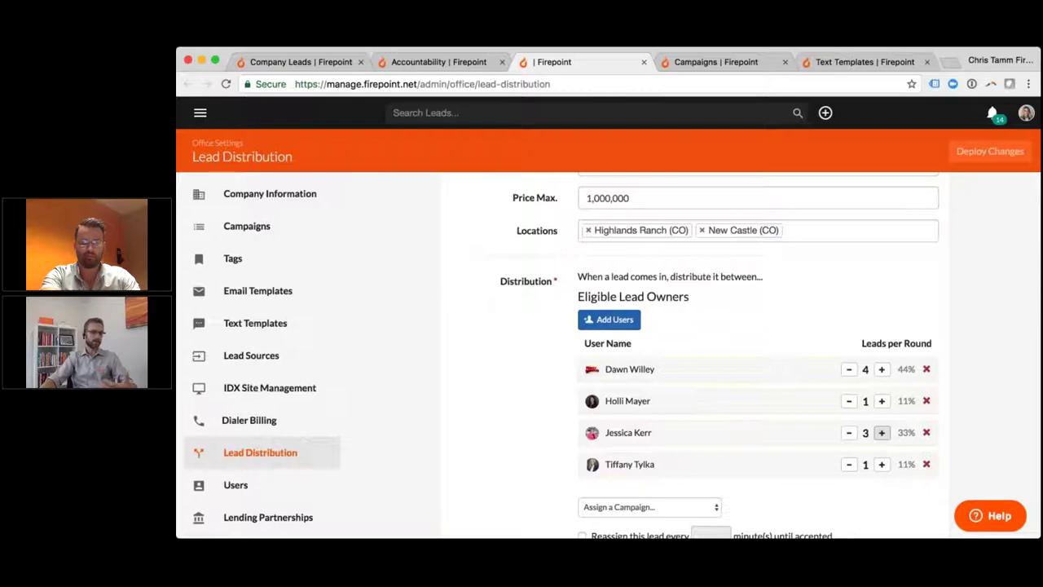
- Enable lead reassignment for the rule every 5 minutes until the lead is accepted
scroll(881, 432, "up", 5)
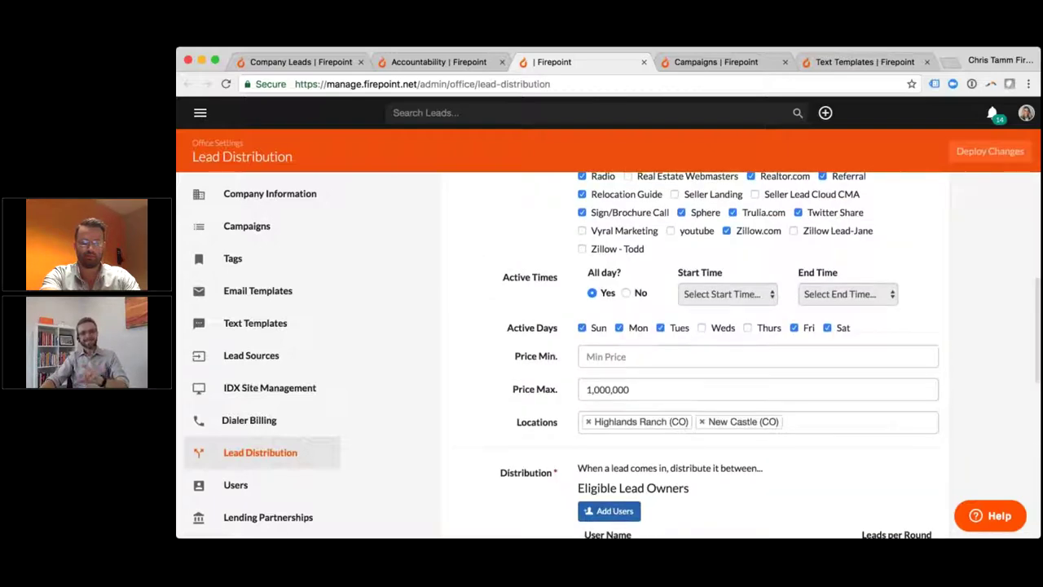
scroll(746, 354, "up", 3)
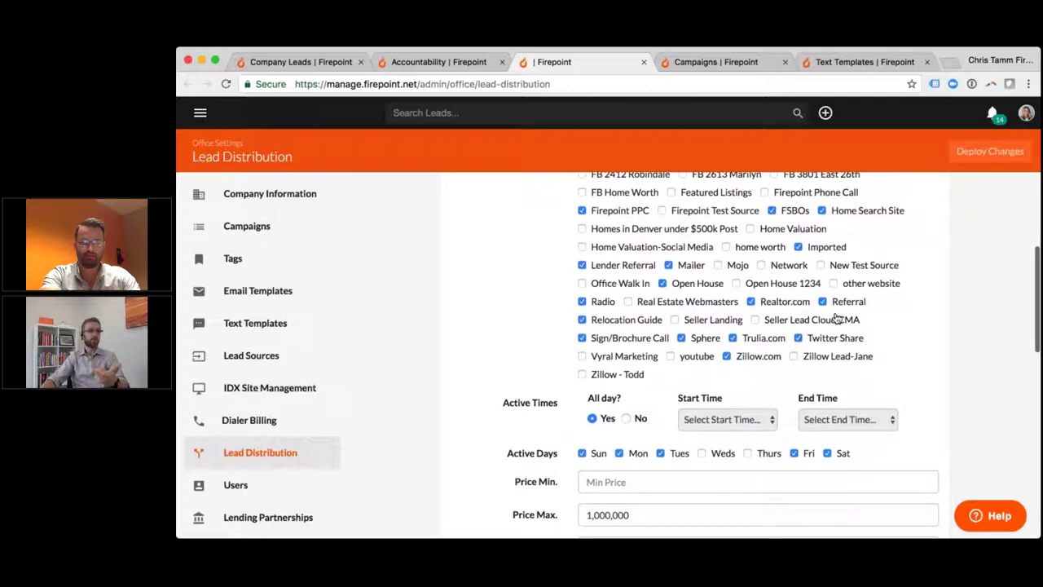
scroll(836, 317, "down", 2)
scroll(836, 318, "down", 3)
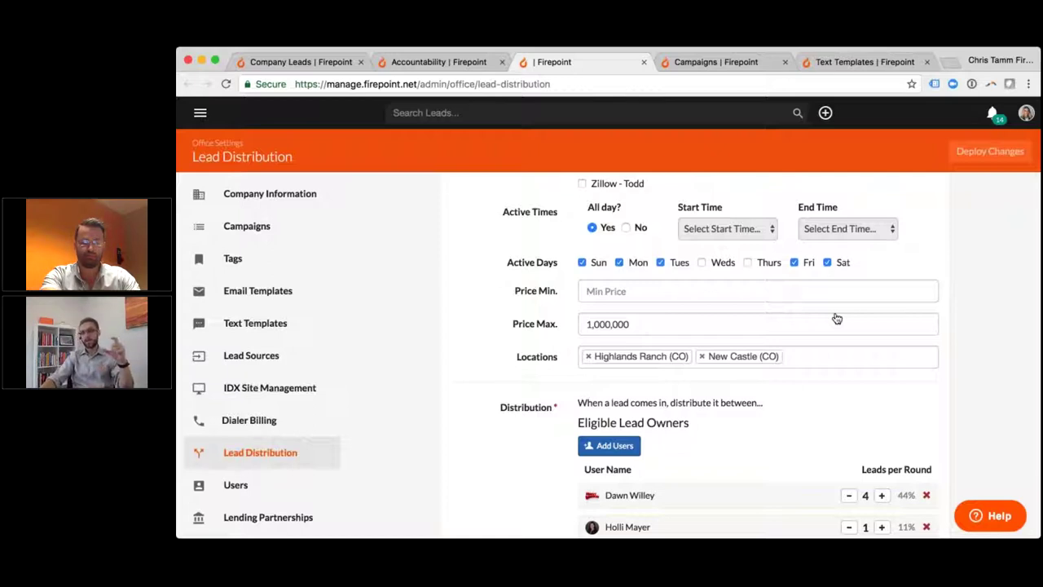
scroll(836, 318, "down", 8)
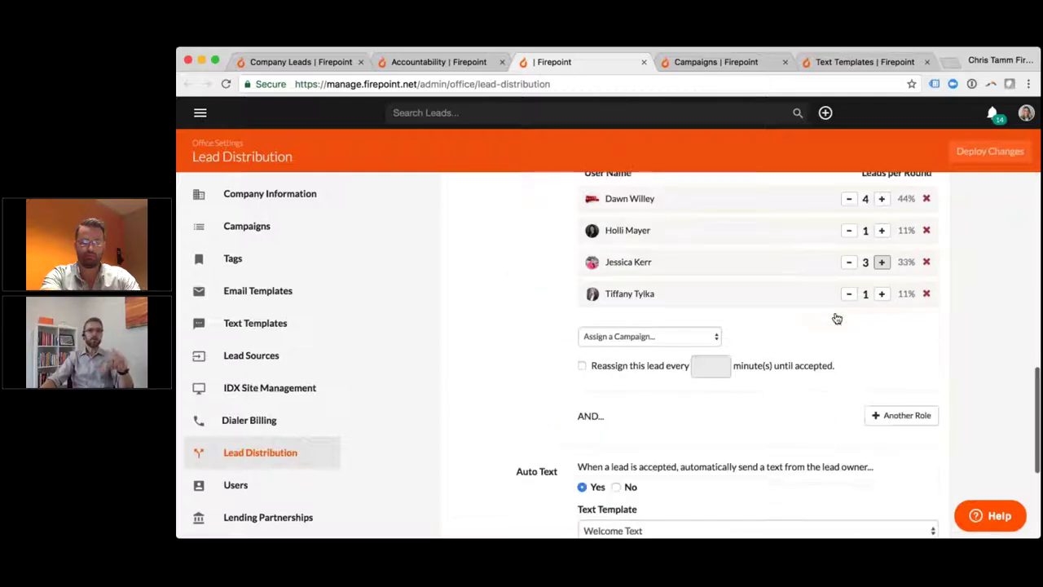
left_click(582, 365)
left_click(716, 364)
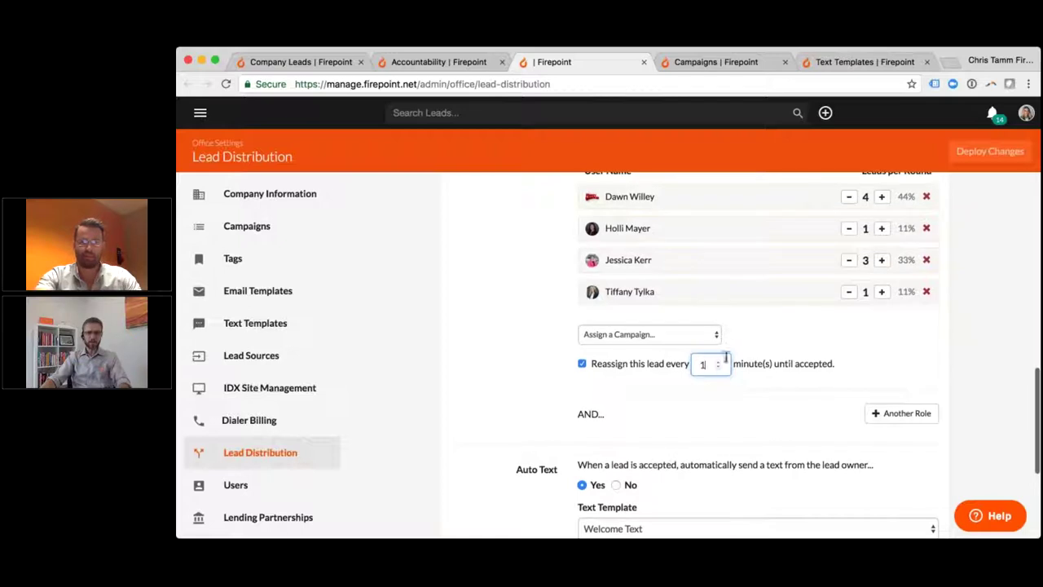
left_click(718, 361)
left_click(718, 361)
left_click(718, 360)
- Set the automatic text's delivery delay to 4 minutes after the lead is accepted
scroll(757, 345, "up", 2)
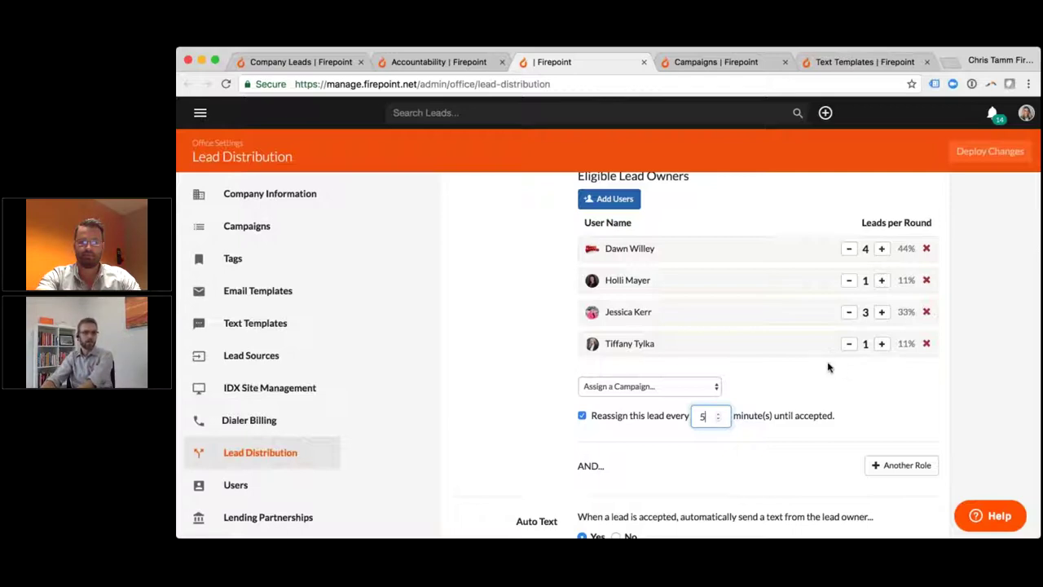
scroll(780, 386, "down", 3)
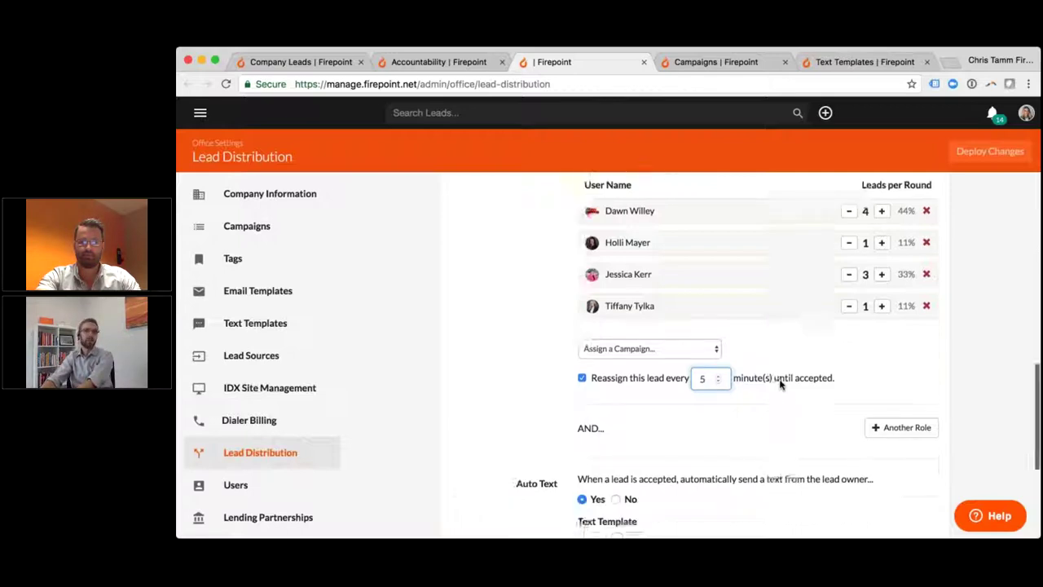
scroll(779, 377, "up", 3)
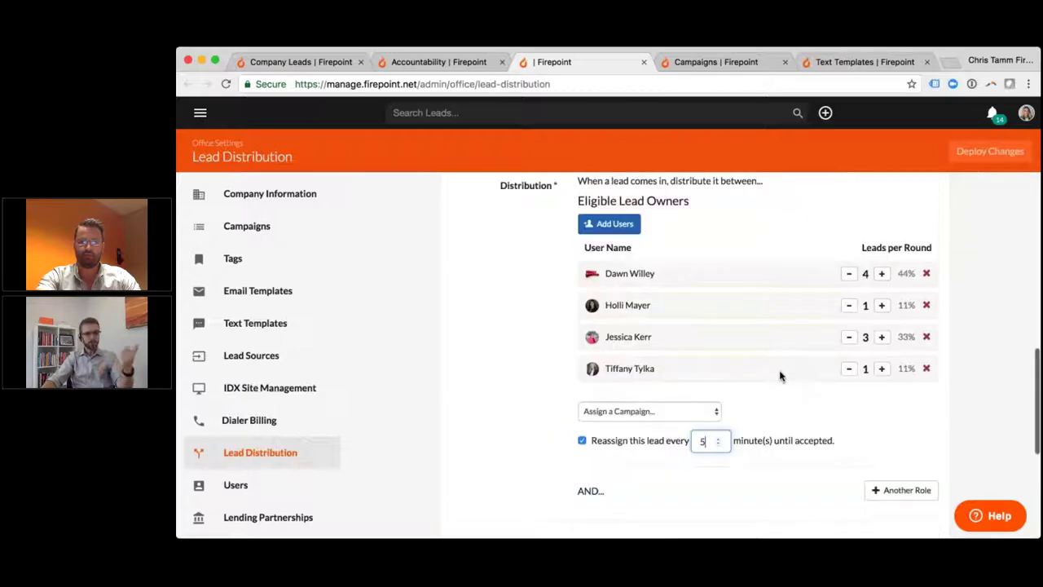
scroll(780, 380, "down", 2)
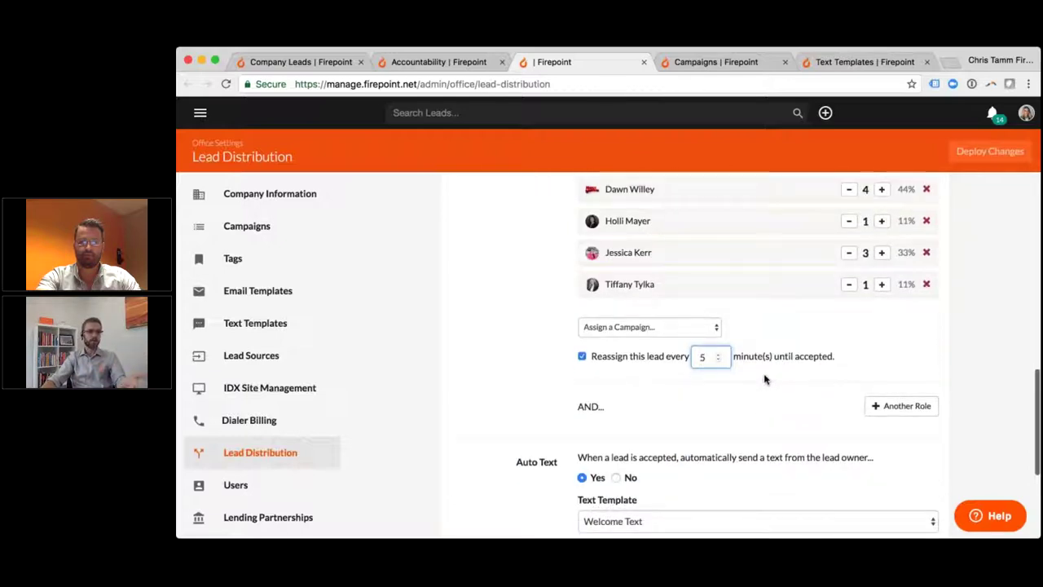
scroll(764, 379, "down", 5)
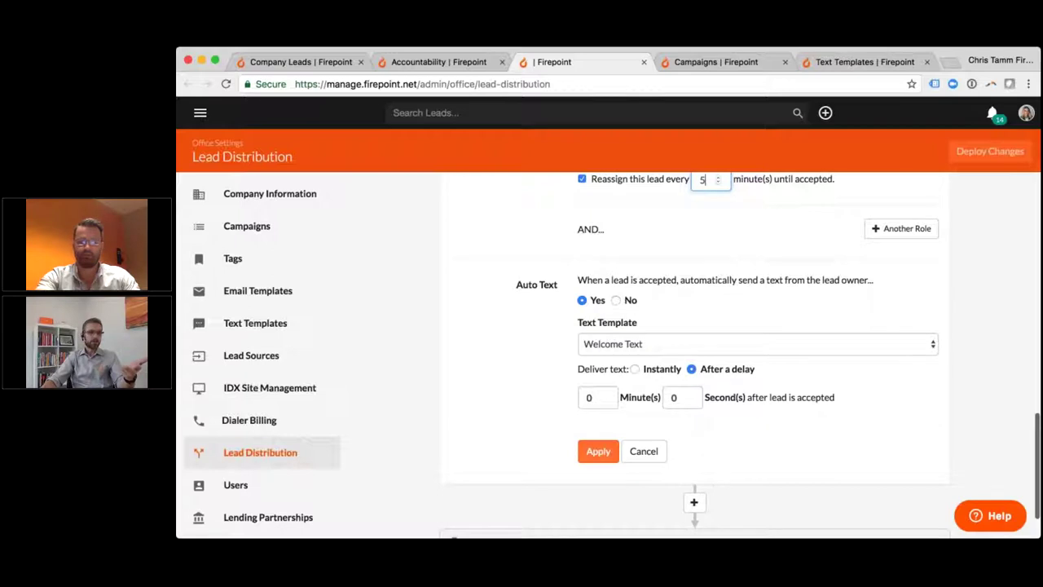
scroll(779, 291, "up", 1)
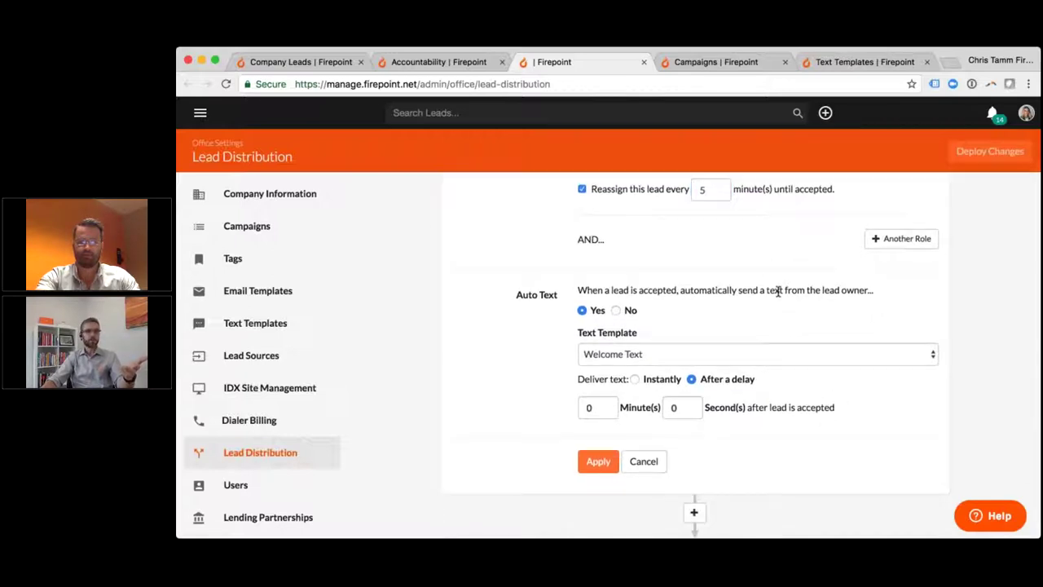
left_click(636, 380)
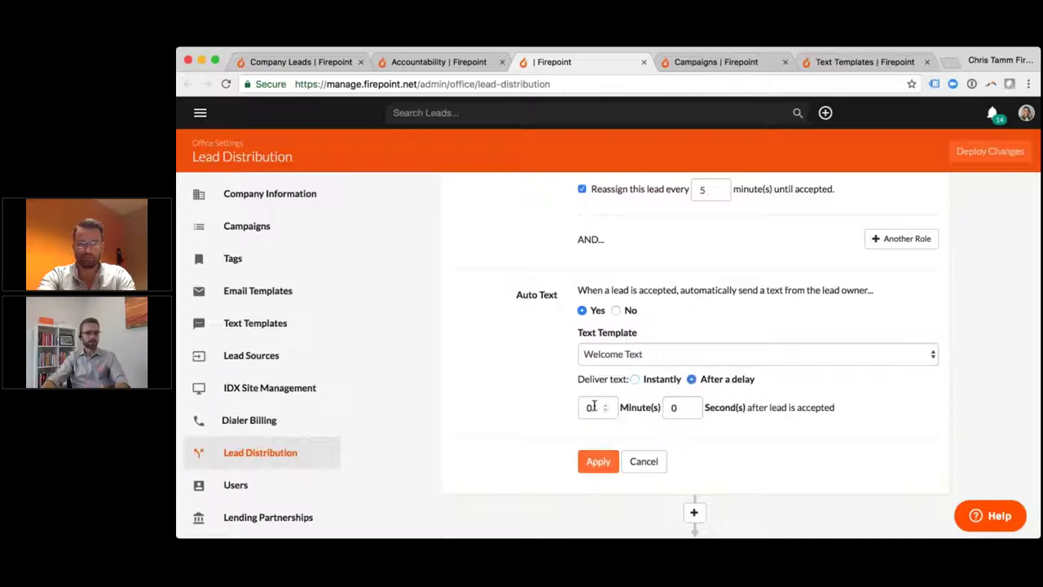
double_click(590, 407)
type("4")
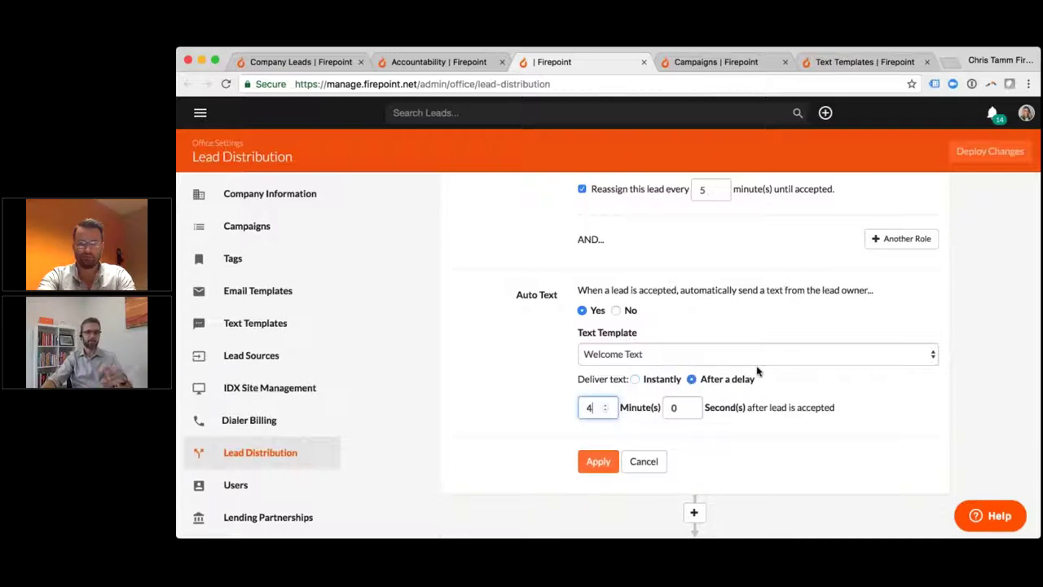
left_click(731, 363)
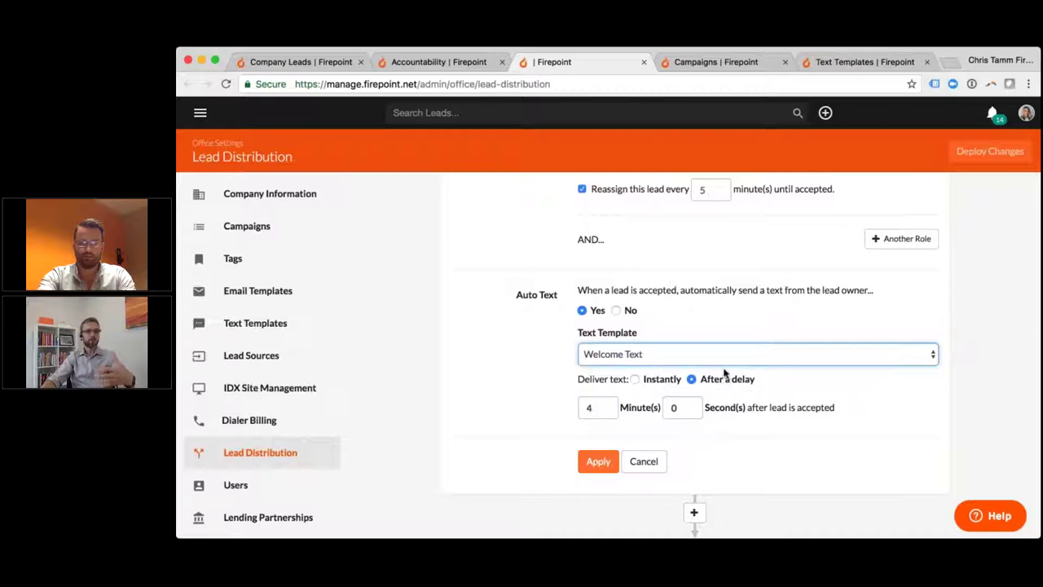
- Clear all selected lead sources in the distribution rule
scroll(595, 363, "up", 10)
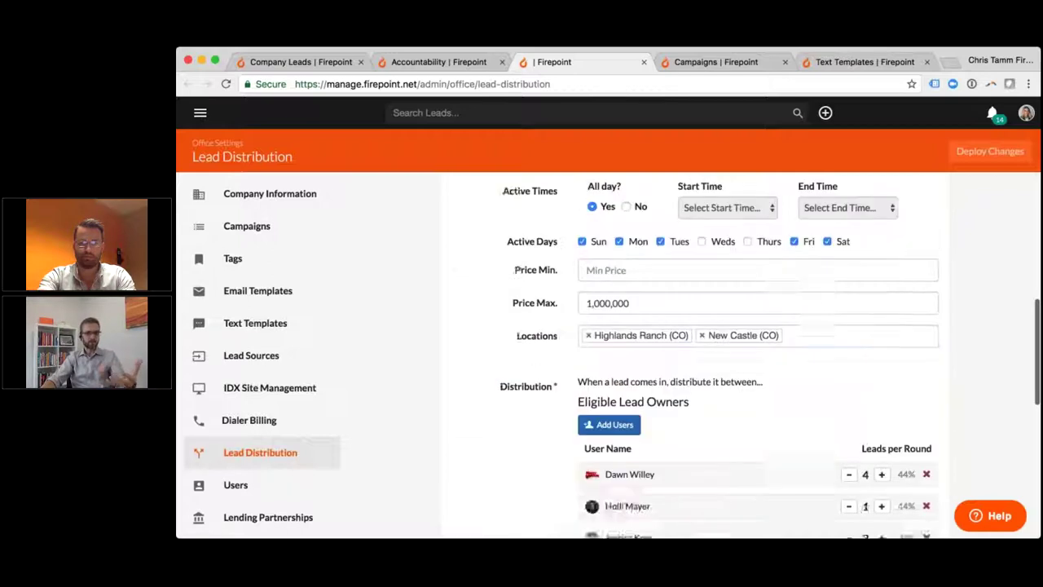
scroll(595, 362, "up", 5)
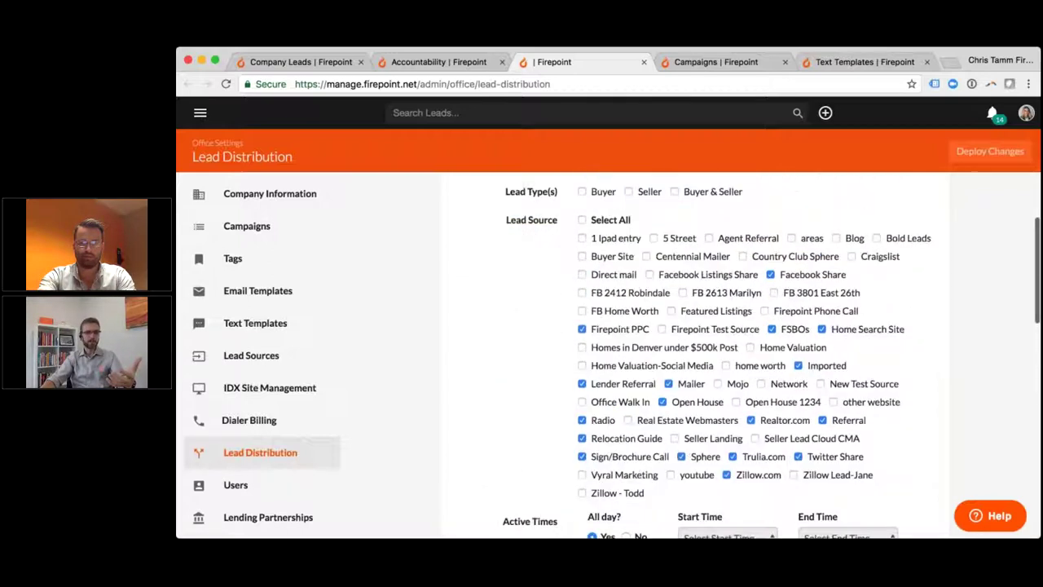
left_click(584, 240)
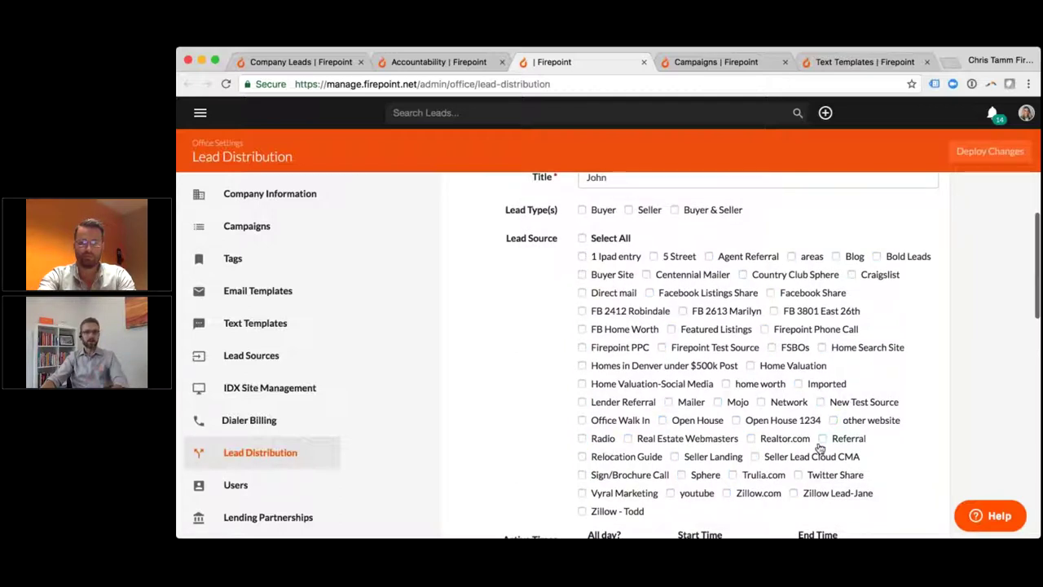
- Choose Realtor.com as the text template for the rule's automatic text
scroll(630, 295, "down", 15)
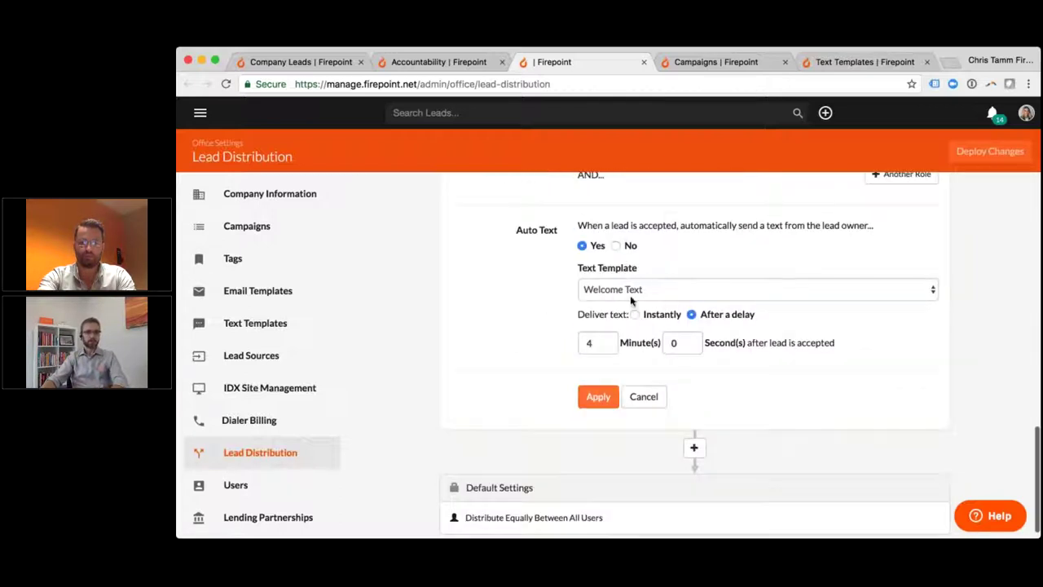
left_click(632, 297)
left_click(650, 318)
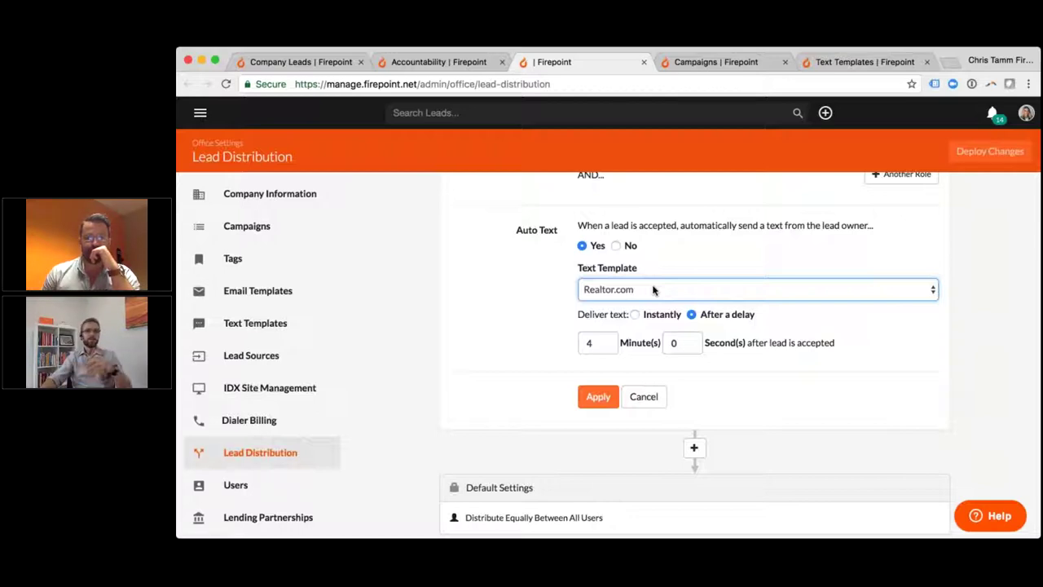
scroll(714, 307, "up", 5)
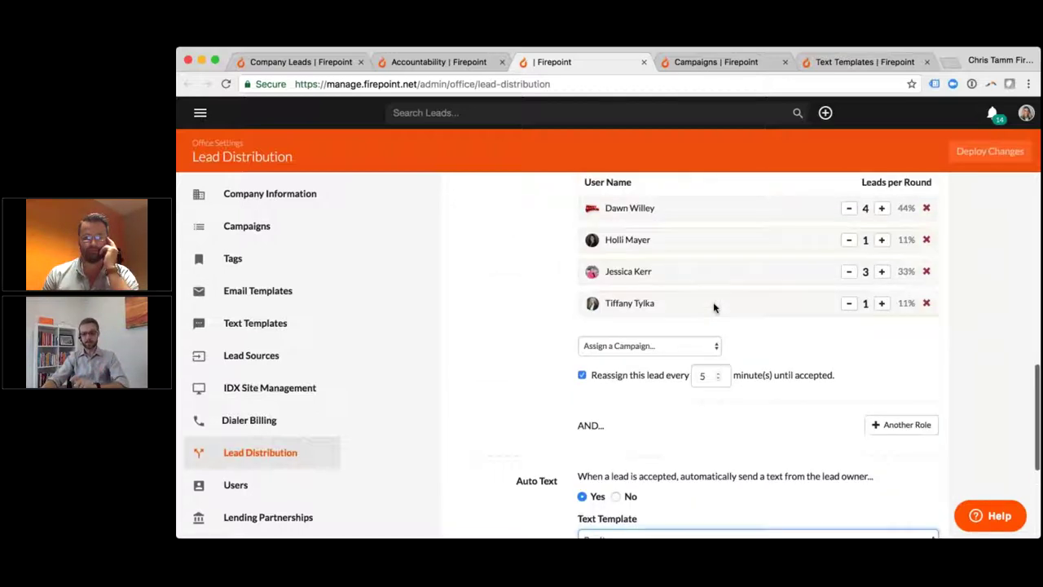
- Assign the FB Eisberry campaign to leads distributed through the rule's owner role
scroll(714, 307, "up", 1)
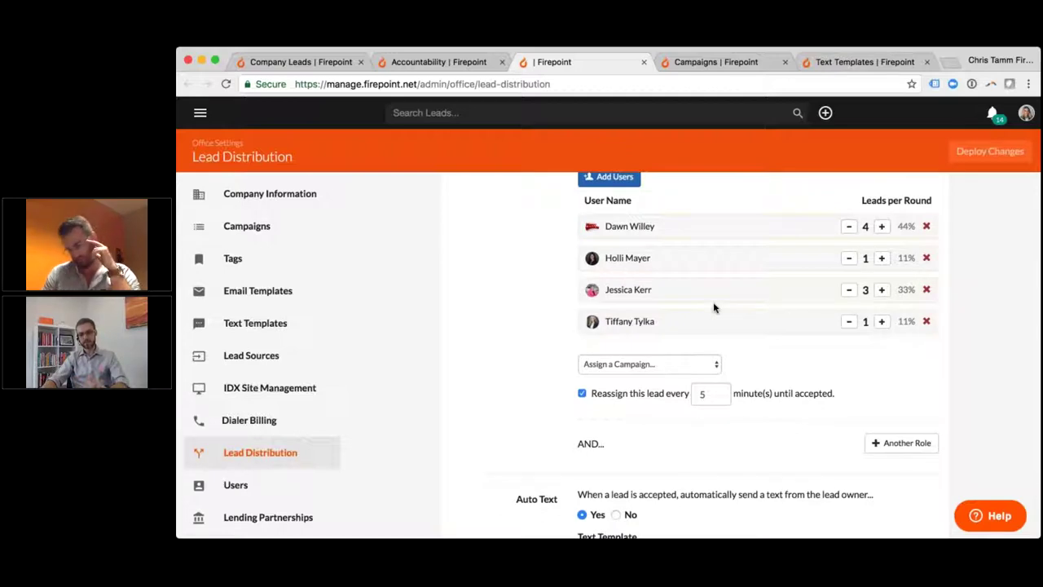
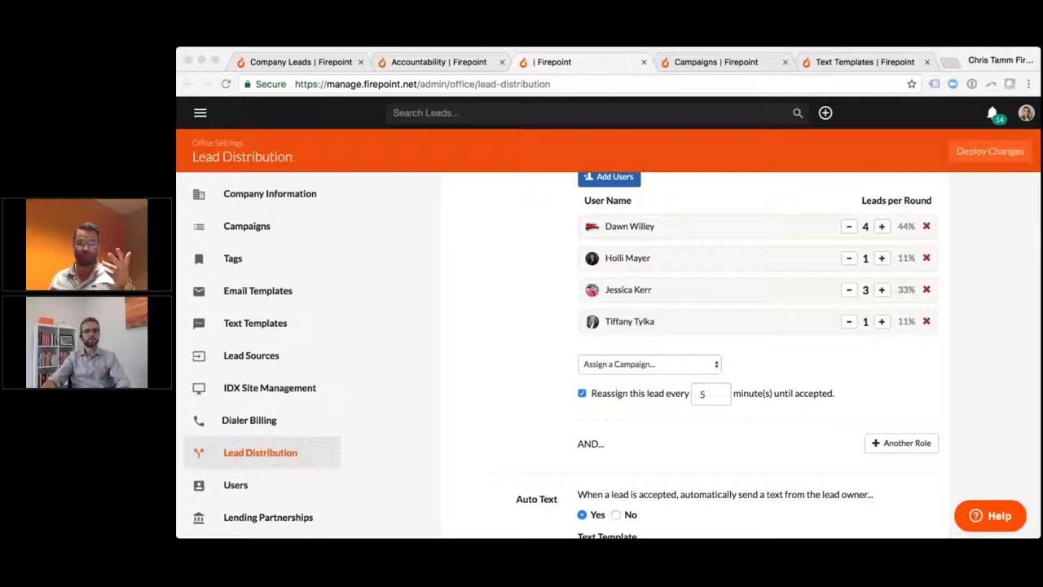
left_click(714, 63)
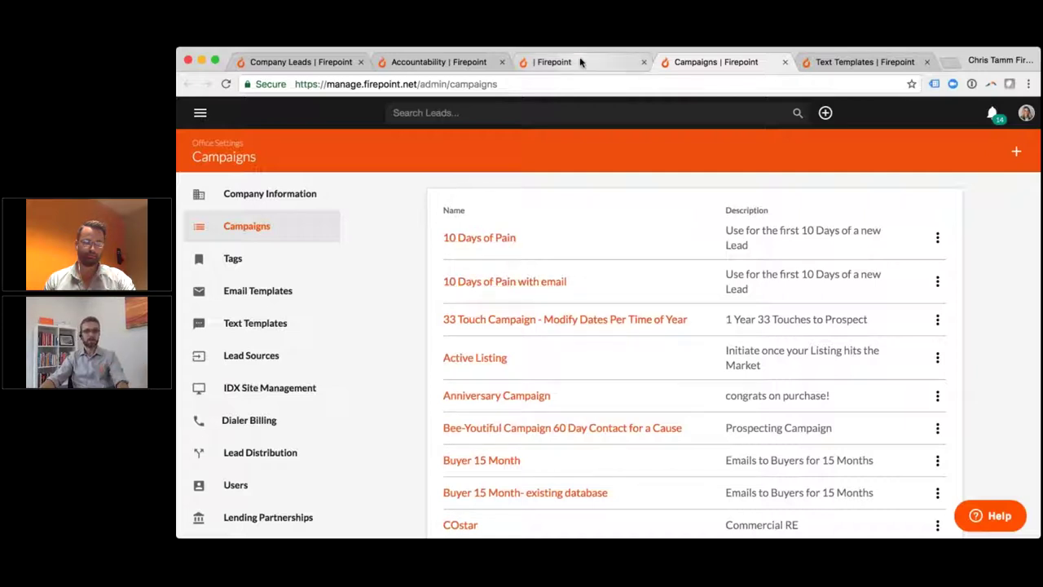
left_click(542, 63)
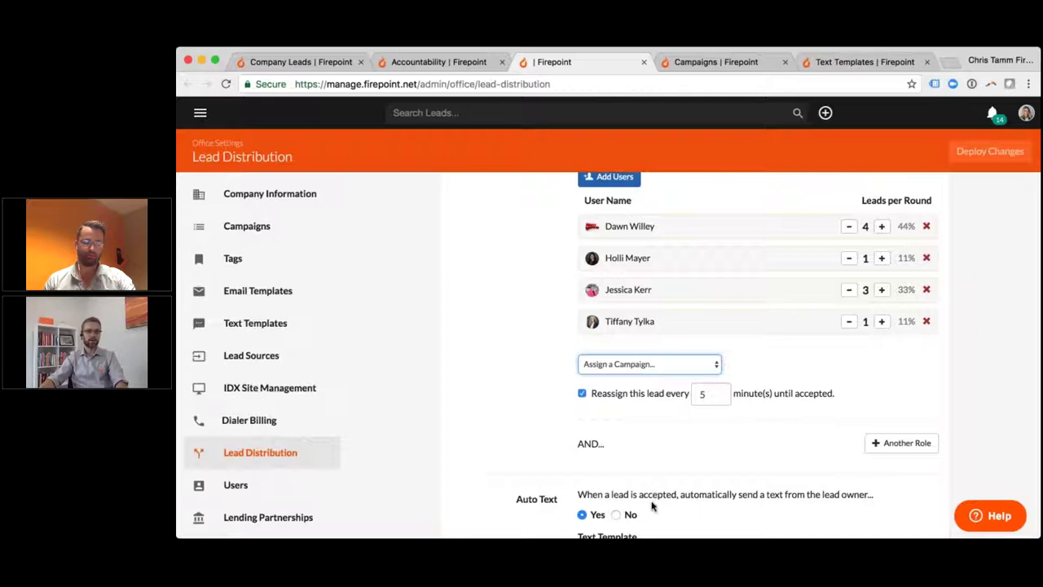
key("Down")
- Open the 10 Days of Pain with email campaign and expand its Welcome email action to view the message
left_click(711, 62)
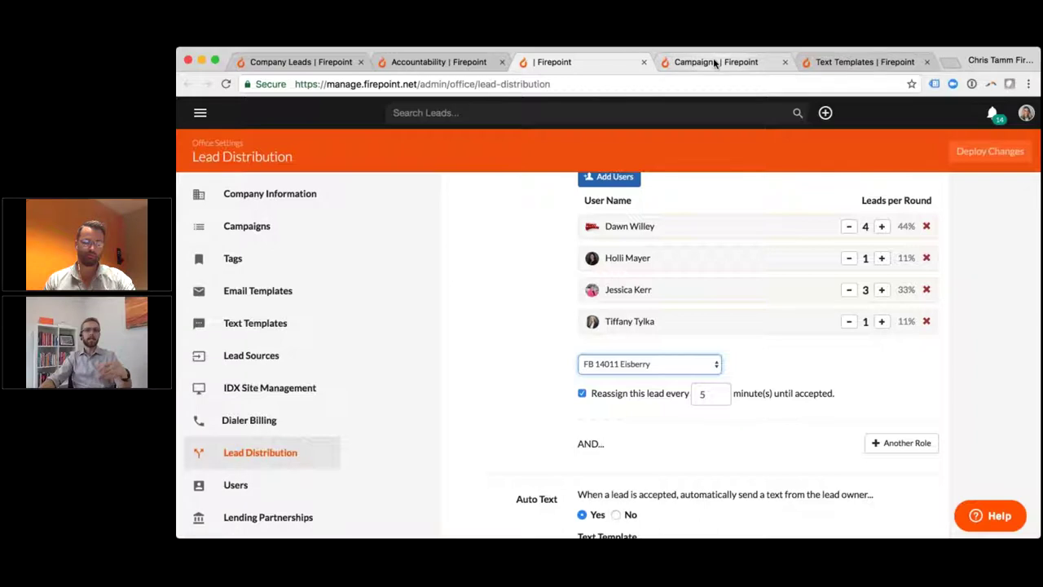
left_click(497, 286)
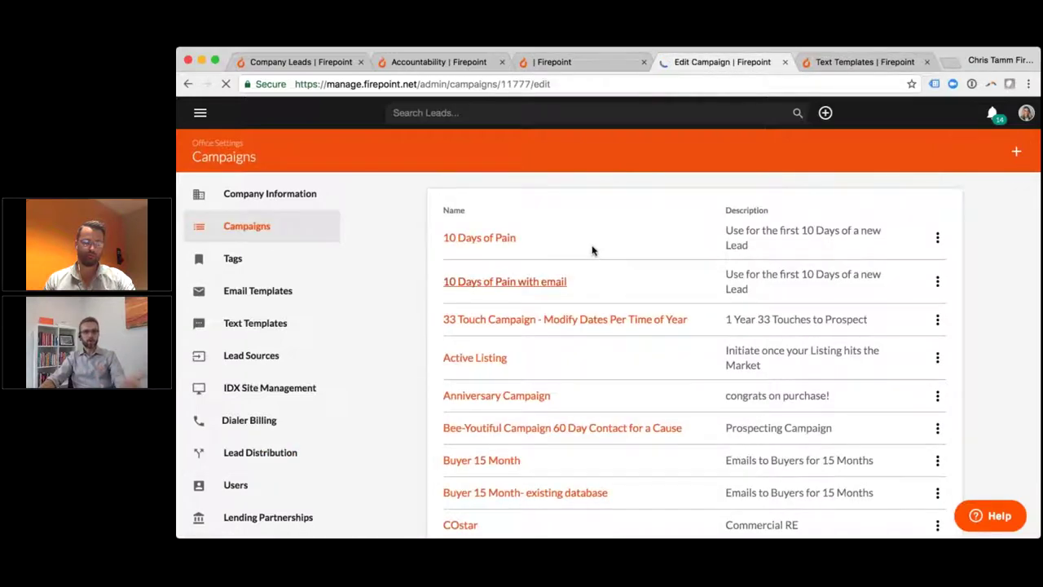
scroll(613, 362, "down", 2)
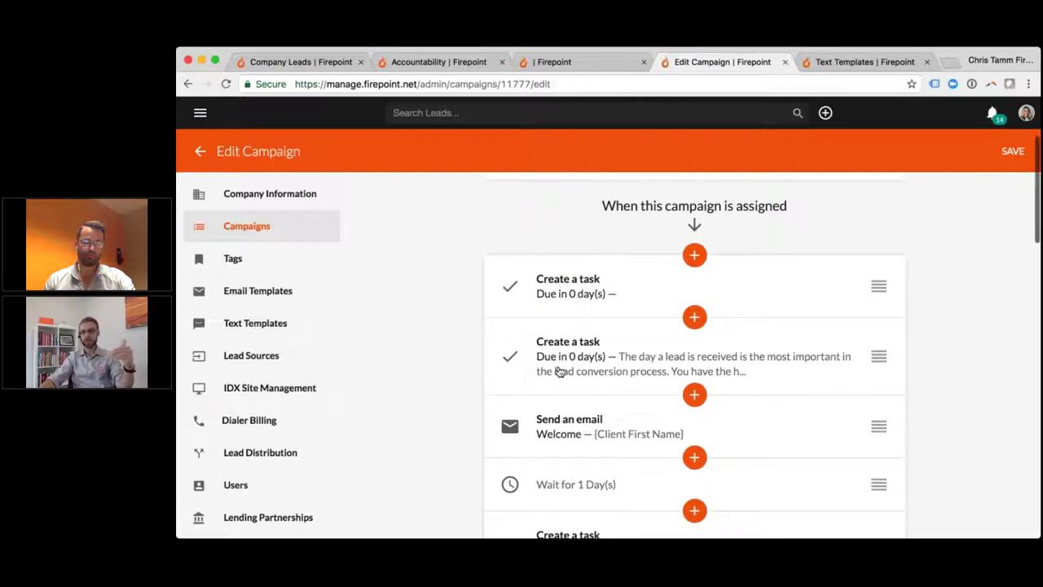
scroll(559, 372, "down", 2)
left_click(569, 310)
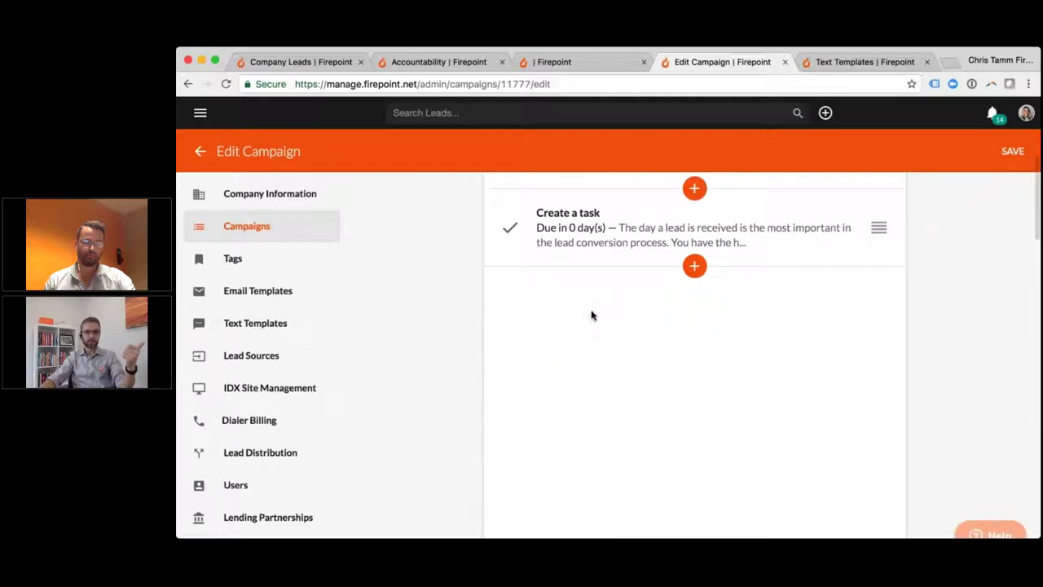
scroll(593, 337, "down", 4)
scroll(597, 346, "down", 3)
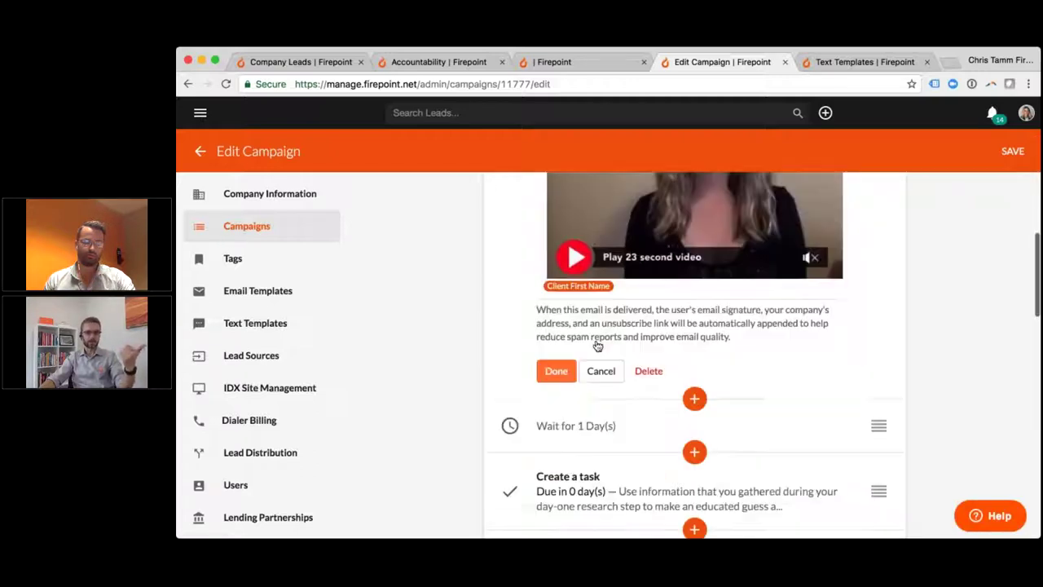
- Examine the campaign's sequence of daily waits and tasks through the tenth day, and return to its name and description
scroll(597, 348, "down", 1)
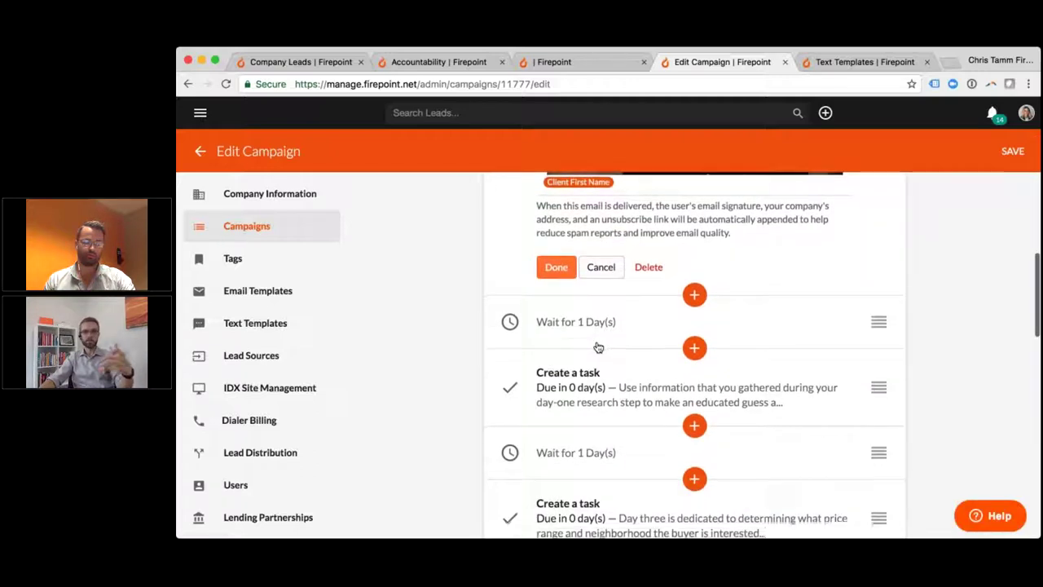
scroll(594, 351, "down", 1)
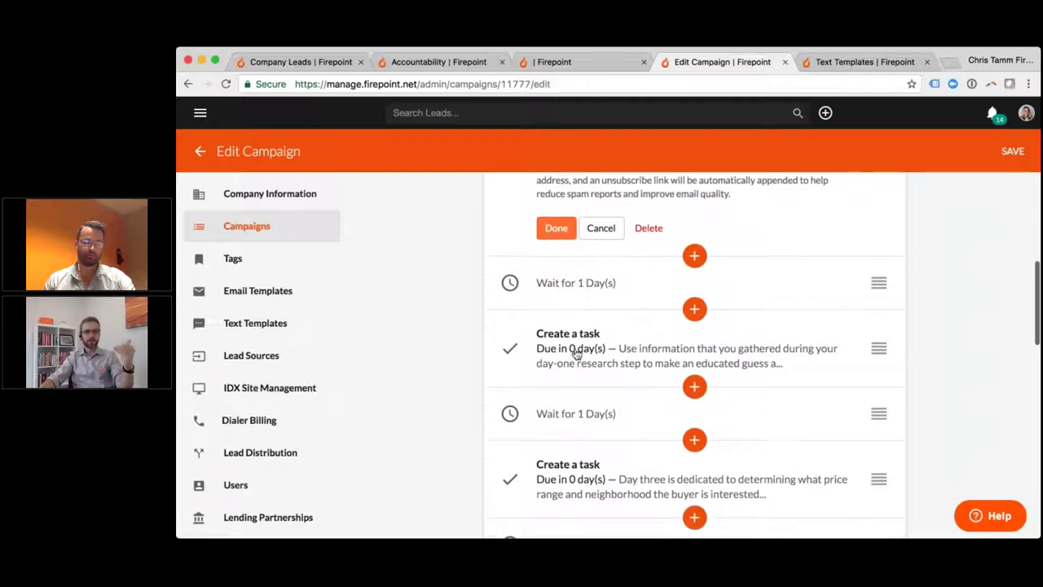
scroll(576, 359, "down", 3)
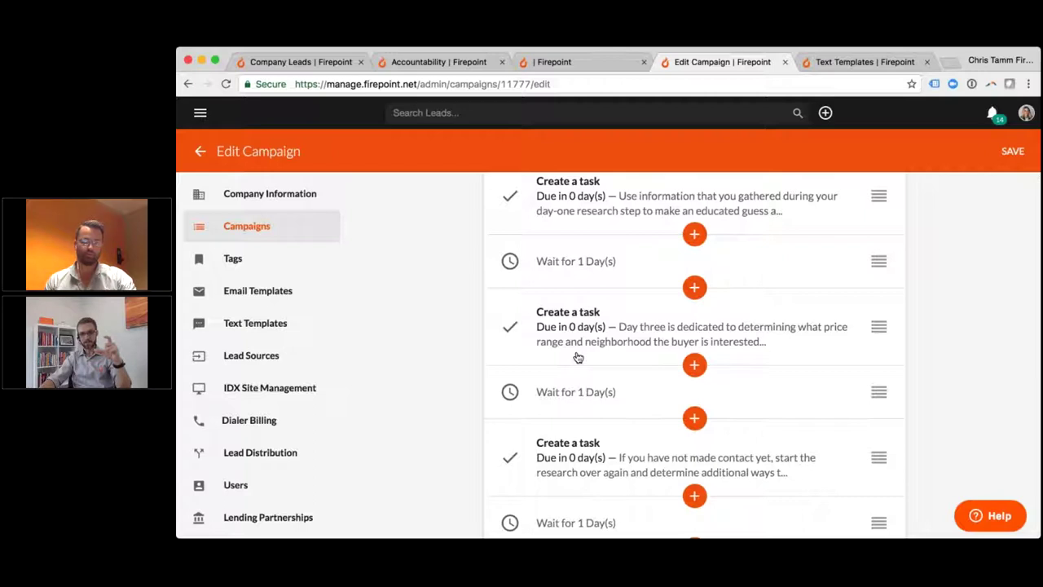
scroll(578, 357, "down", 5)
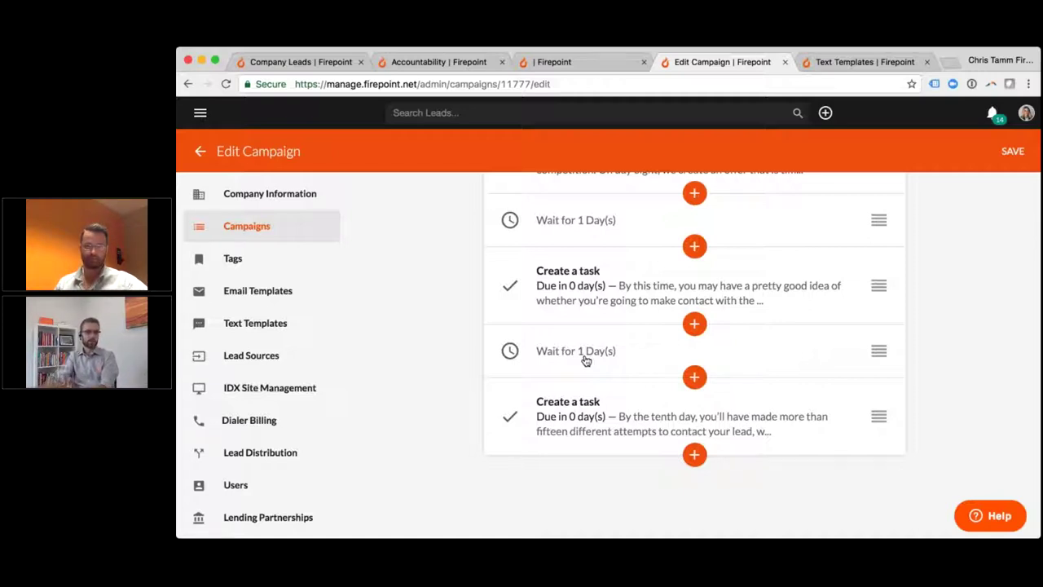
scroll(606, 291, "up", 15)
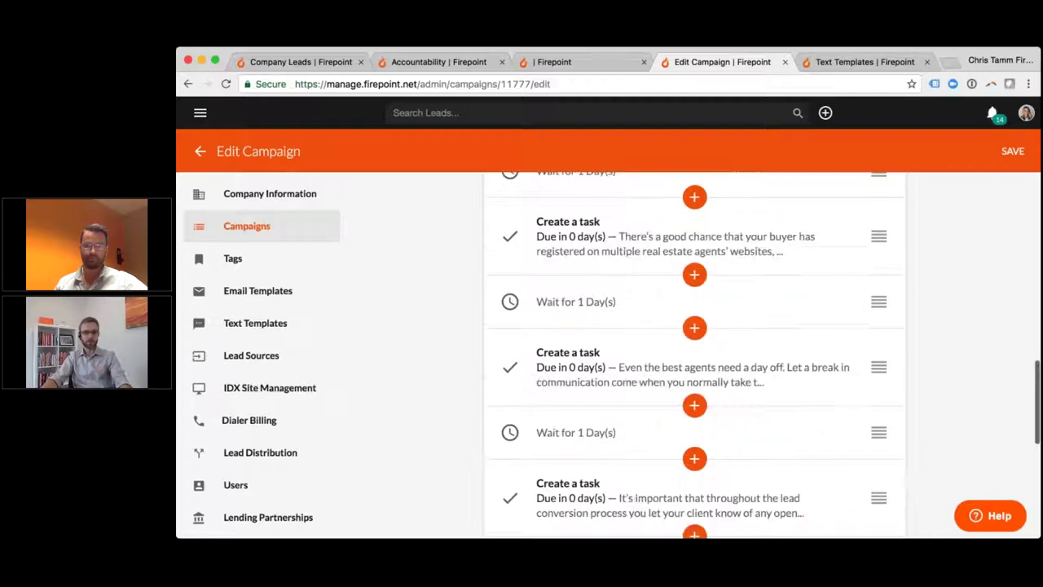
scroll(606, 291, "up", 5)
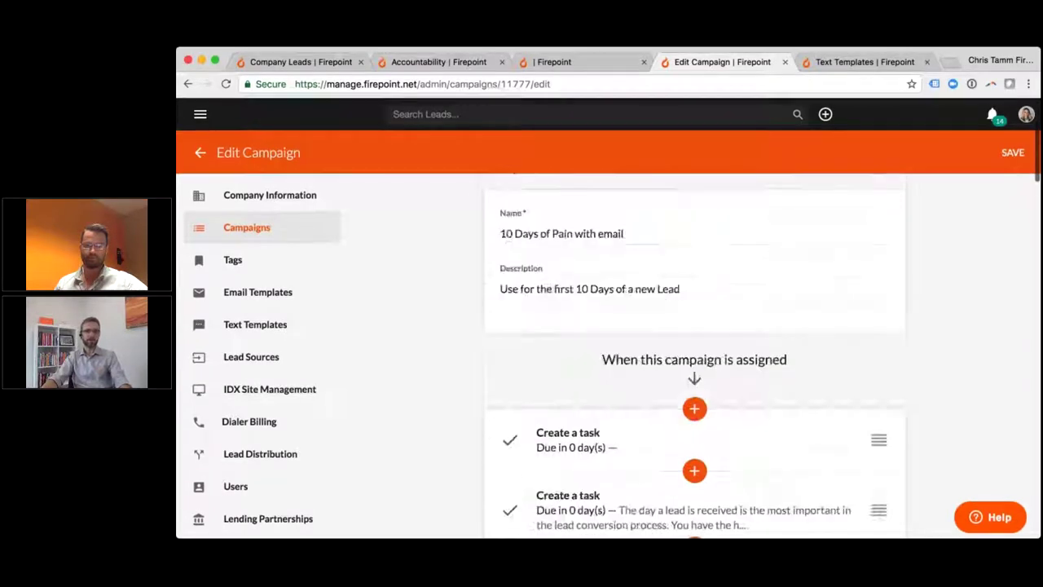
- Open the Dashboard in a separate browser tab and look through the upcoming tasks under My Tasks
left_click(200, 112)
left_click(246, 149, "super")
left_click(741, 62)
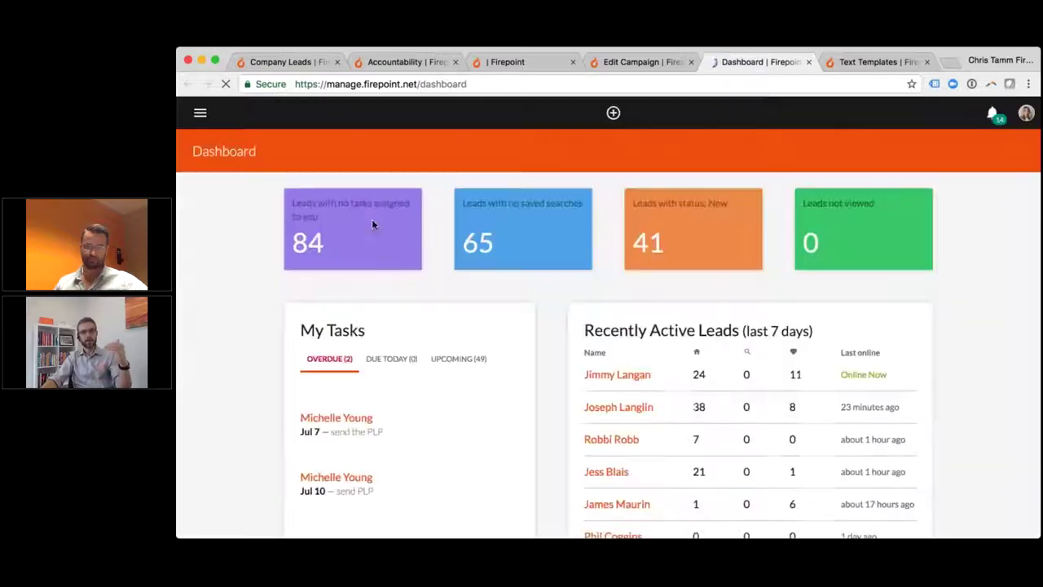
scroll(334, 208, "down", 1)
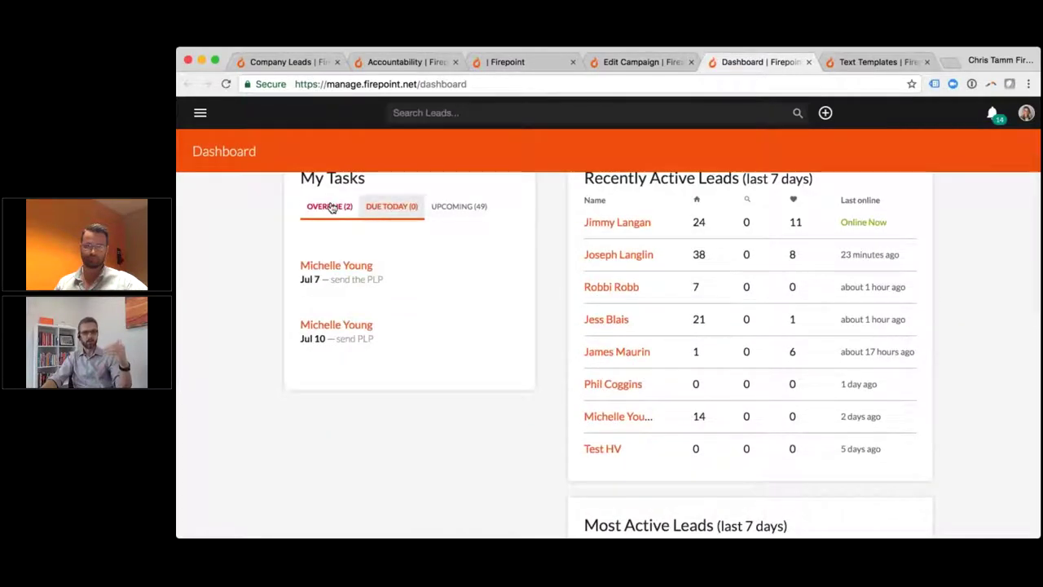
left_click(450, 207)
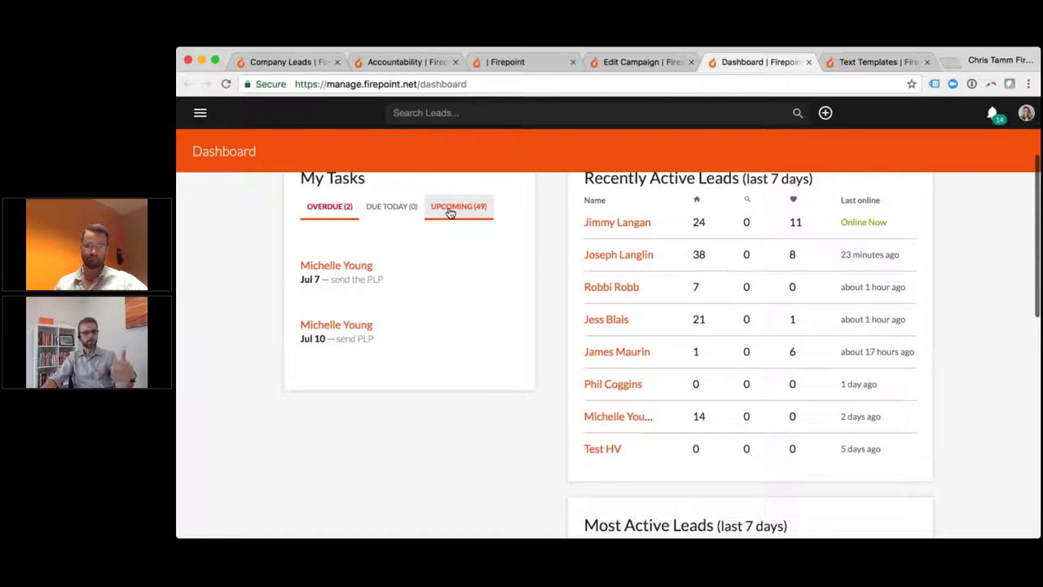
scroll(427, 284, "down", 5)
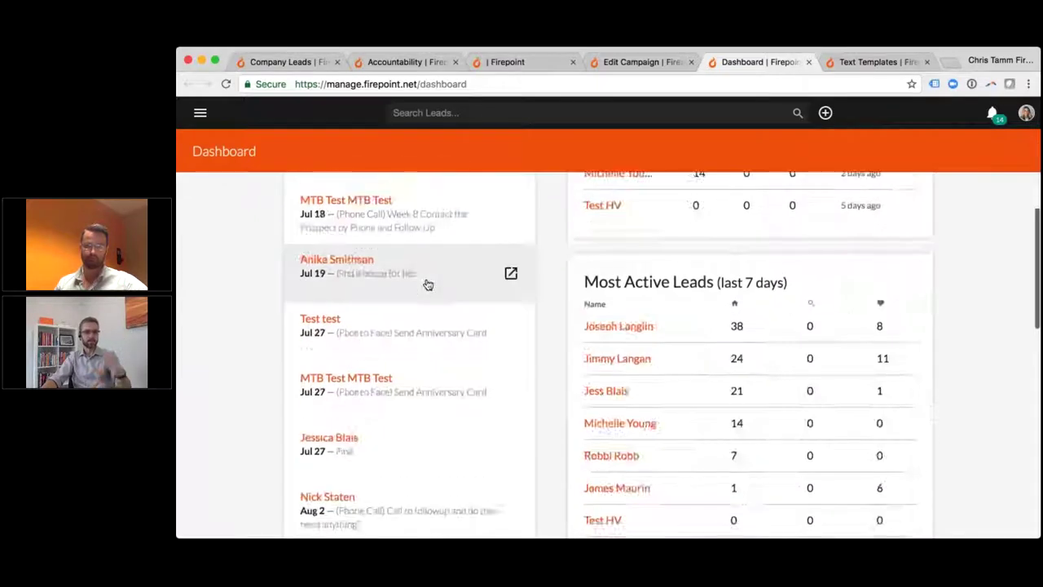
scroll(427, 284, "up", 4)
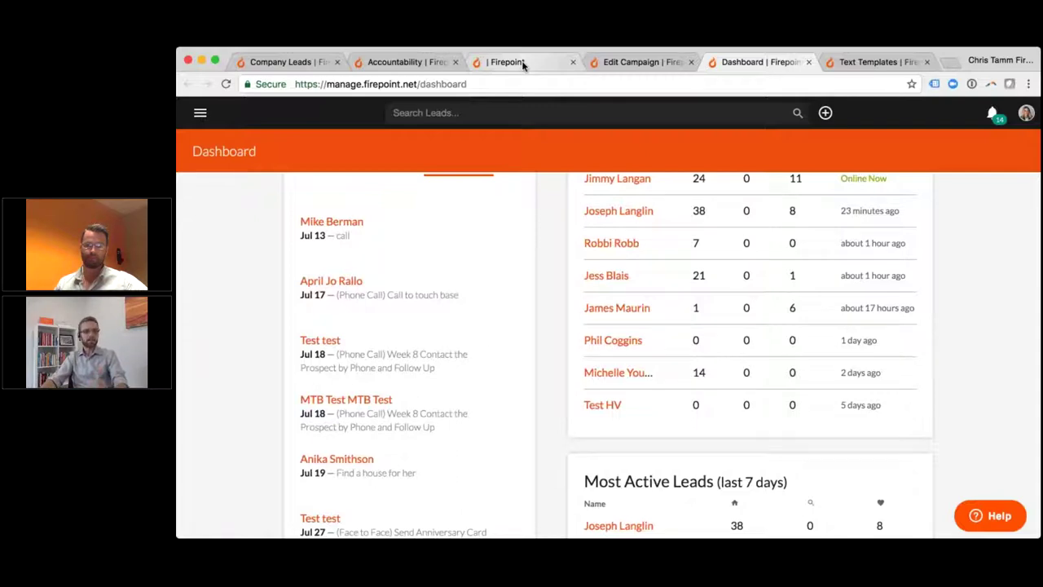
- Review the Accountability report's overdue tasks, lead status and contact activity for each user, including emails sent
left_click(526, 63)
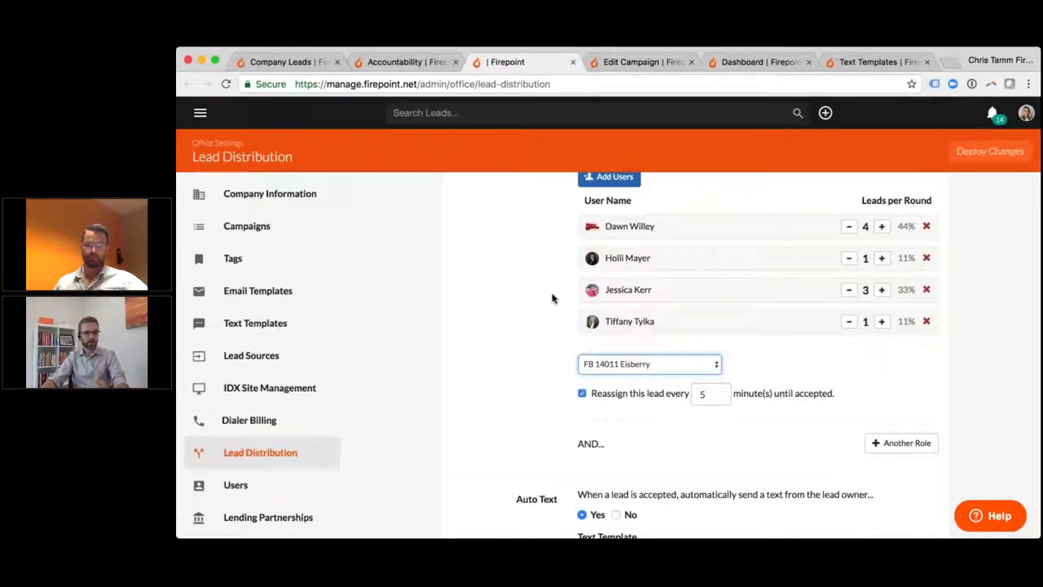
left_click(408, 62)
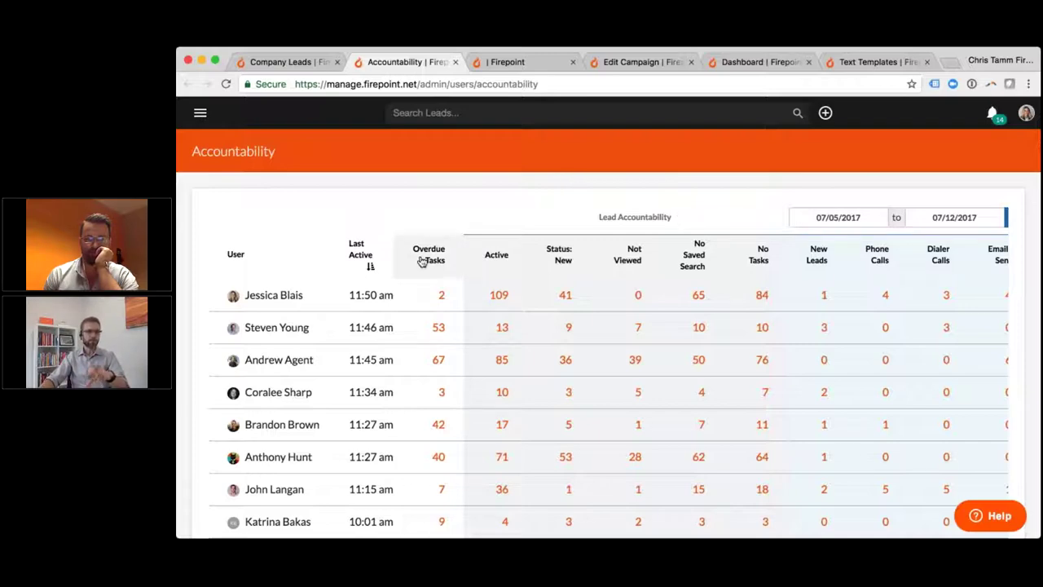
scroll(435, 405, "down", 2)
scroll(435, 405, "up", 2)
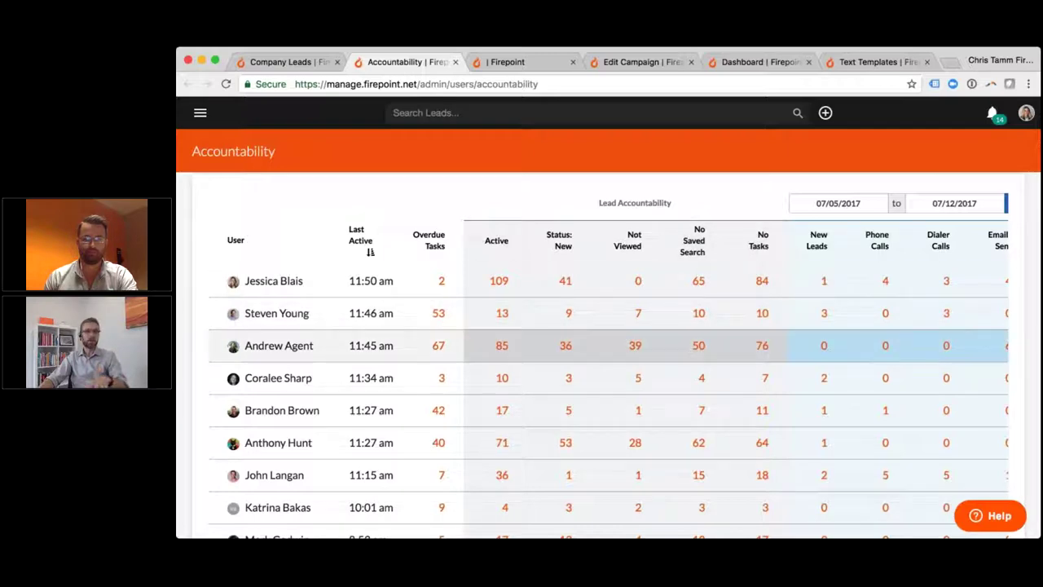
scroll(763, 335, "right", 2)
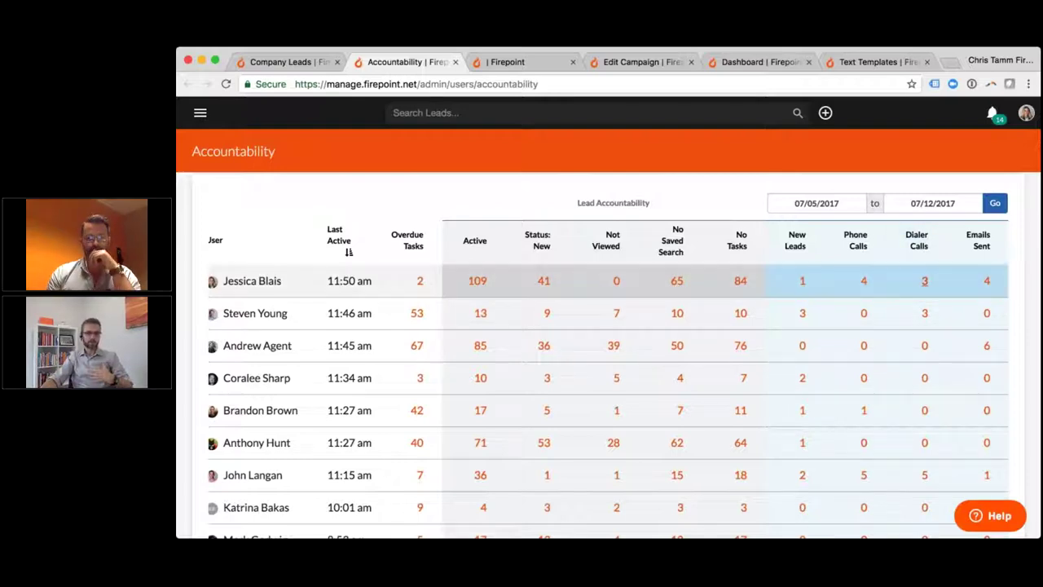
- Open the first listed user's dialer calls in a separate browser tab, and play and pause the completed call's recording
left_click(923, 280, "super")
left_click(477, 62)
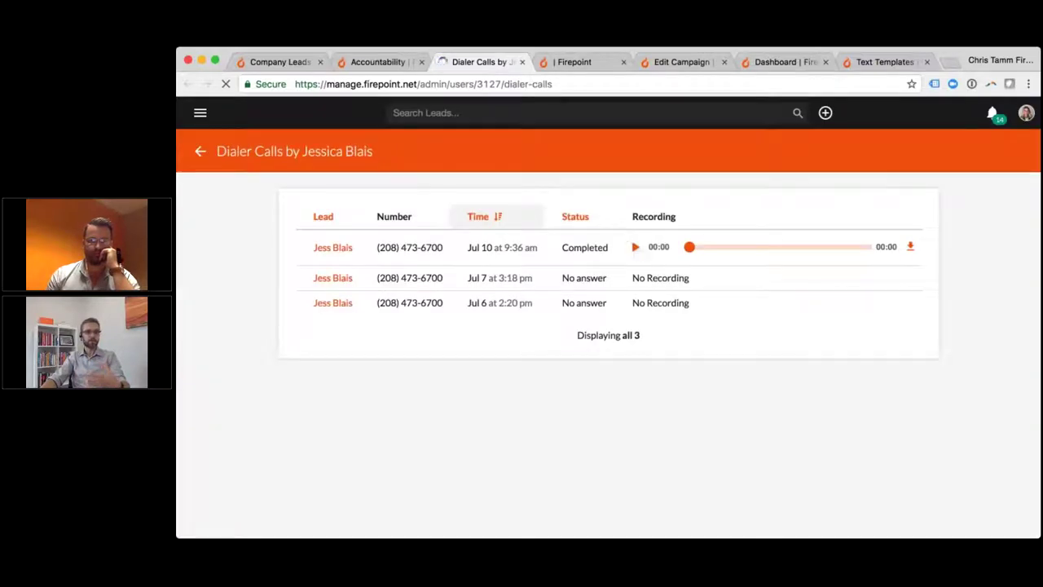
left_click(635, 247)
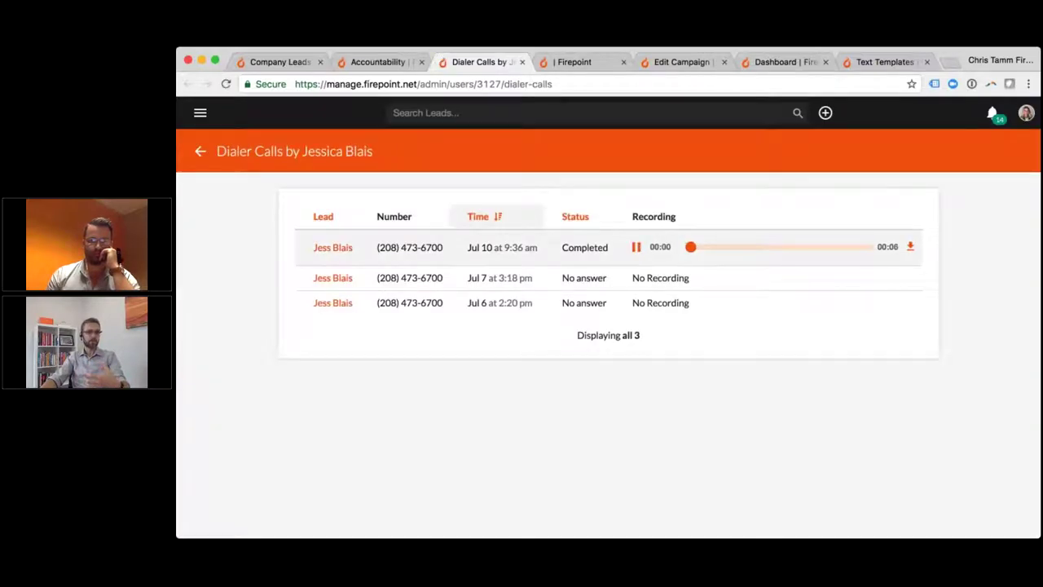
key("space")
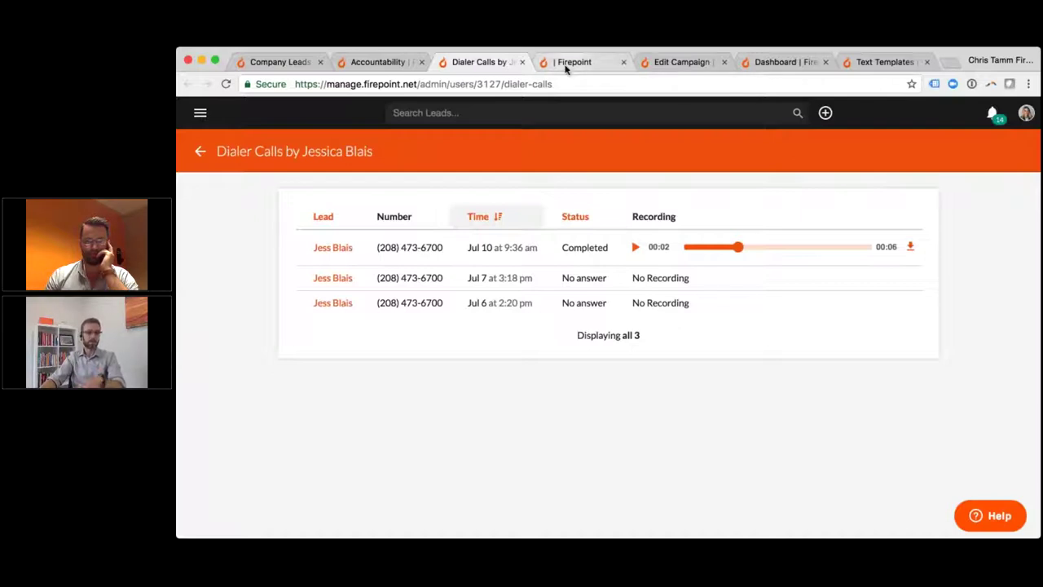
- Revisit the open campaign and the Accountability report, and bring up the Company Leads list
left_click(660, 65)
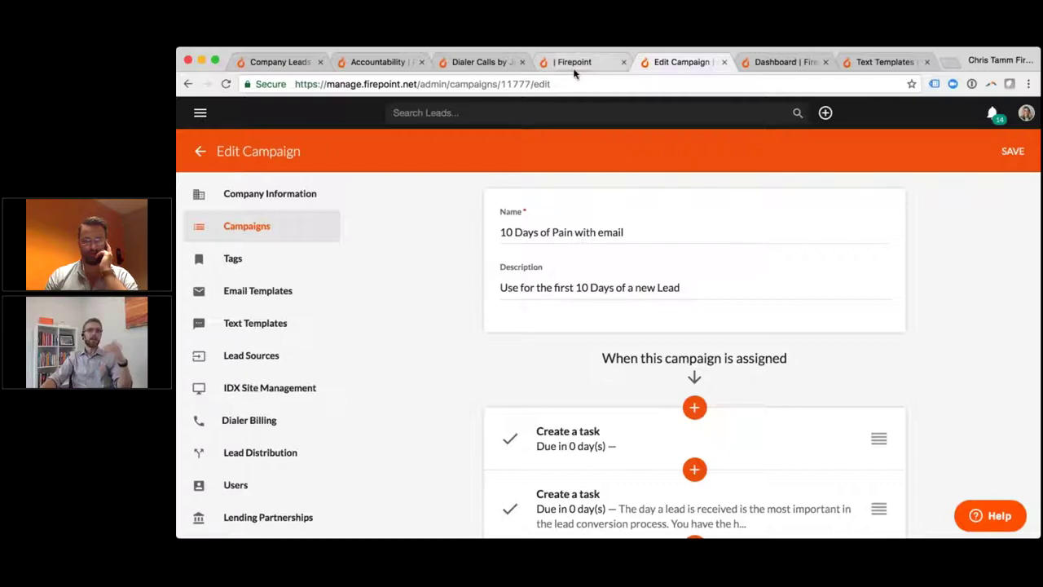
left_click(378, 62)
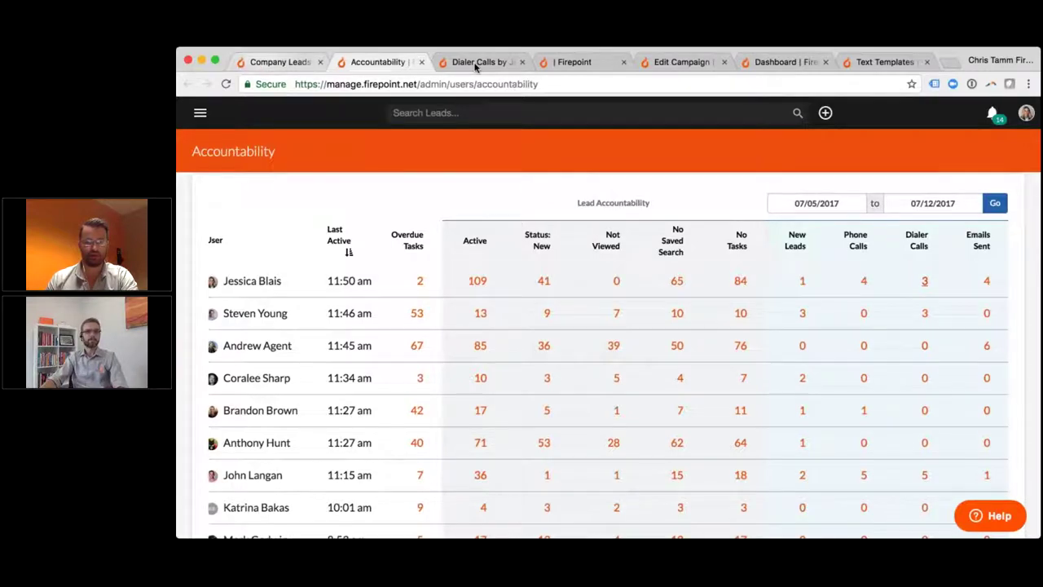
key("ctrl+shift+Tab")
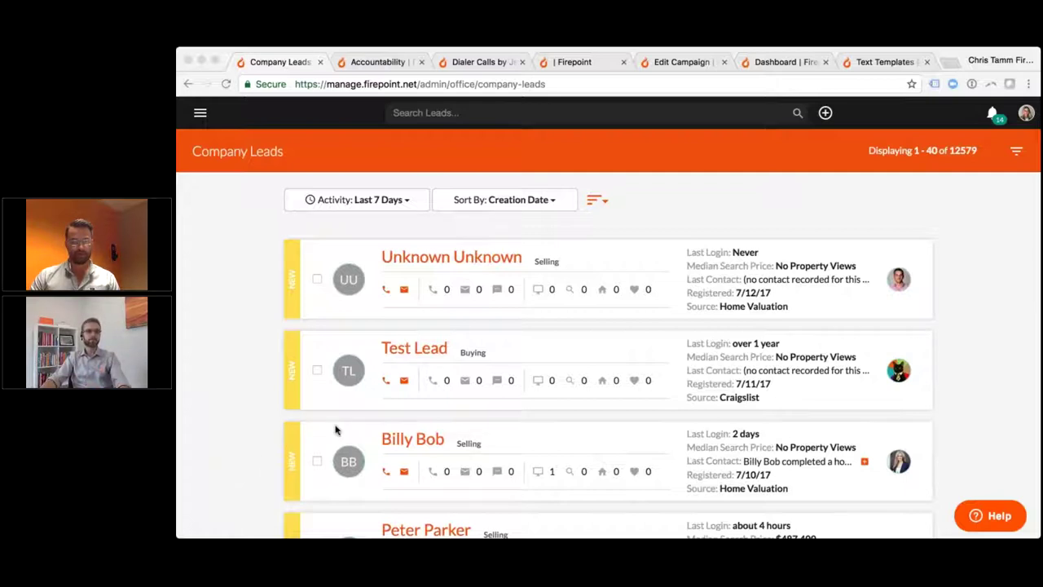
left_click(468, 407)
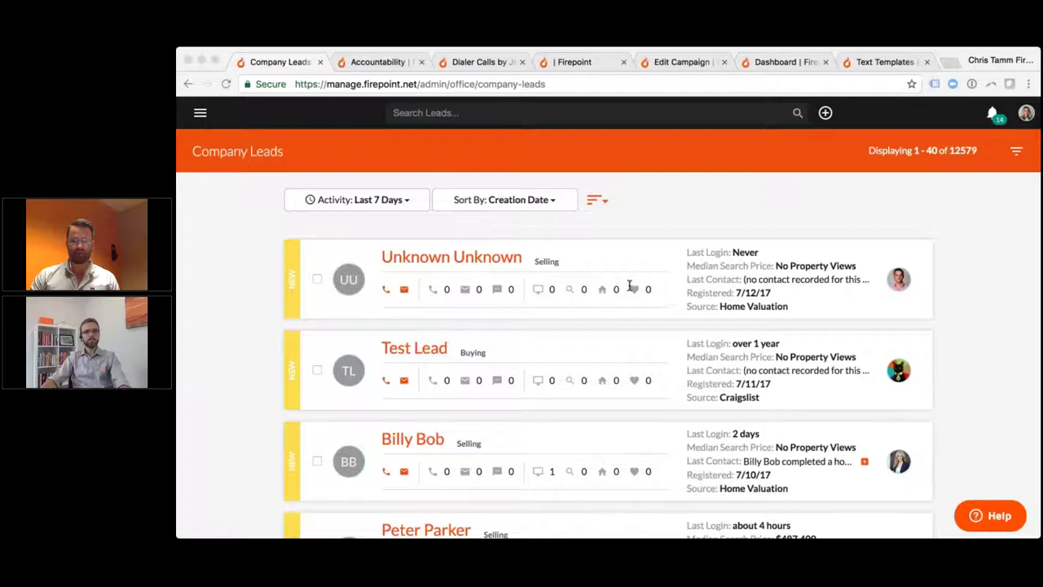
left_click(653, 363)
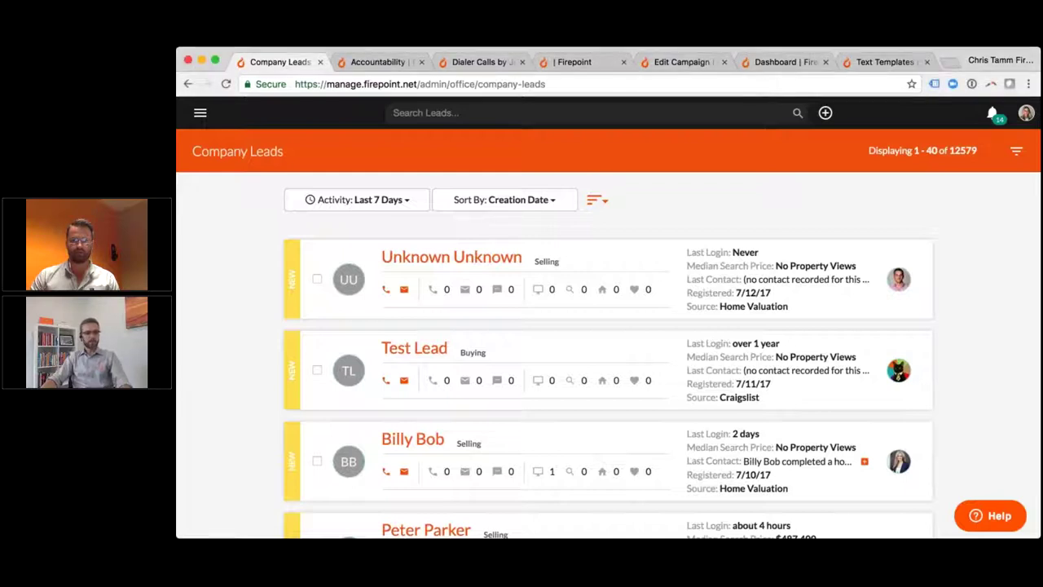